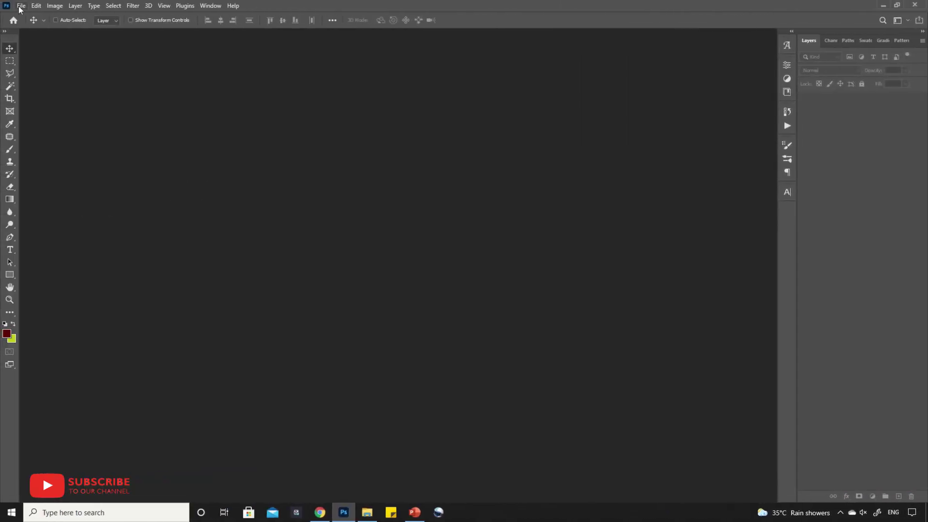
- Open sample.jpg and convert its locked Background into the editable Layer 0
click(21, 6)
click(28, 25)
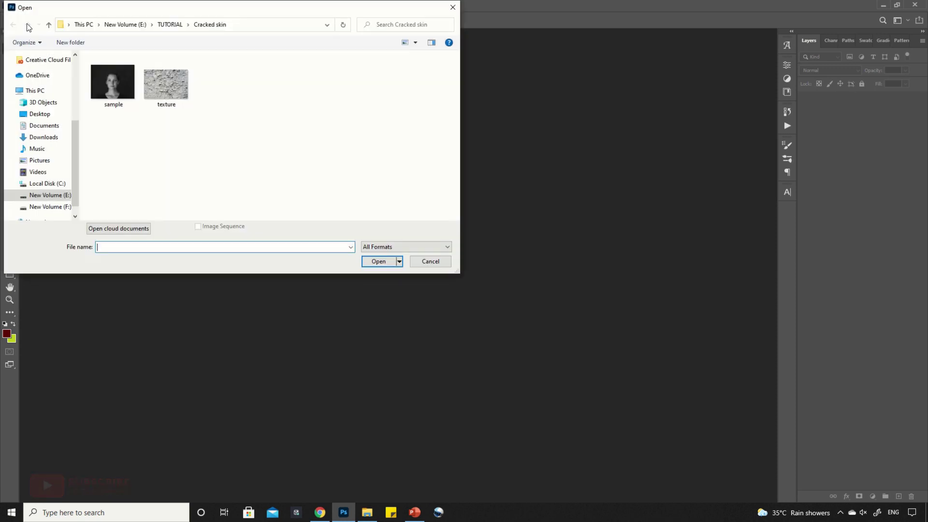
double_click(107, 94)
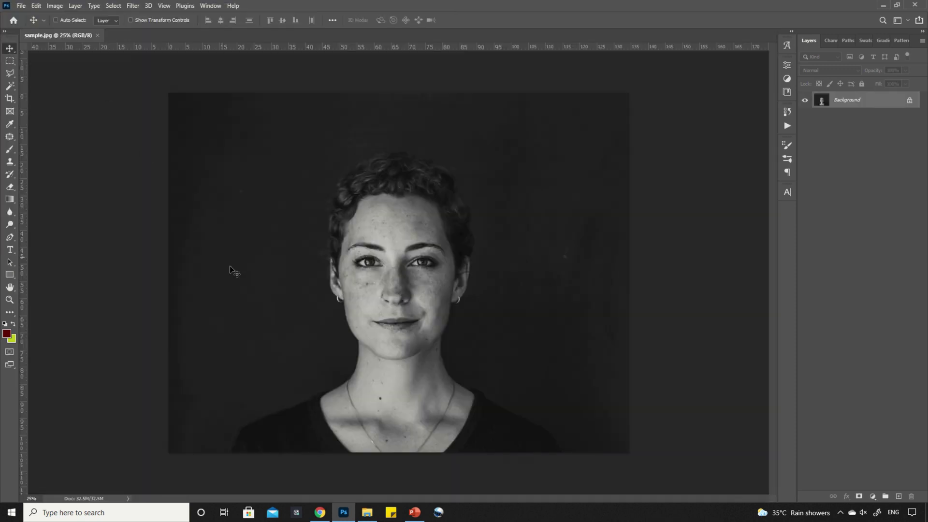
scroll(397, 382, up, 1)
scroll(397, 382, up, 1)
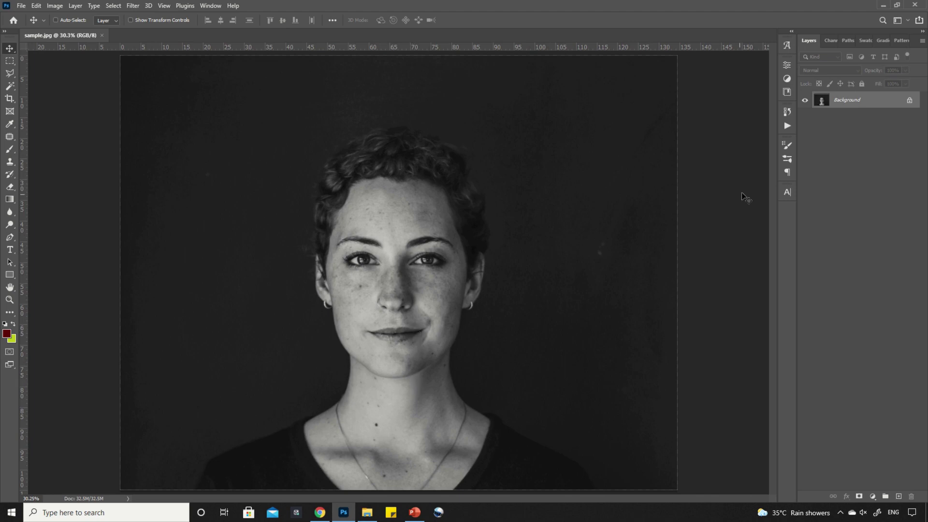
double_click(876, 104)
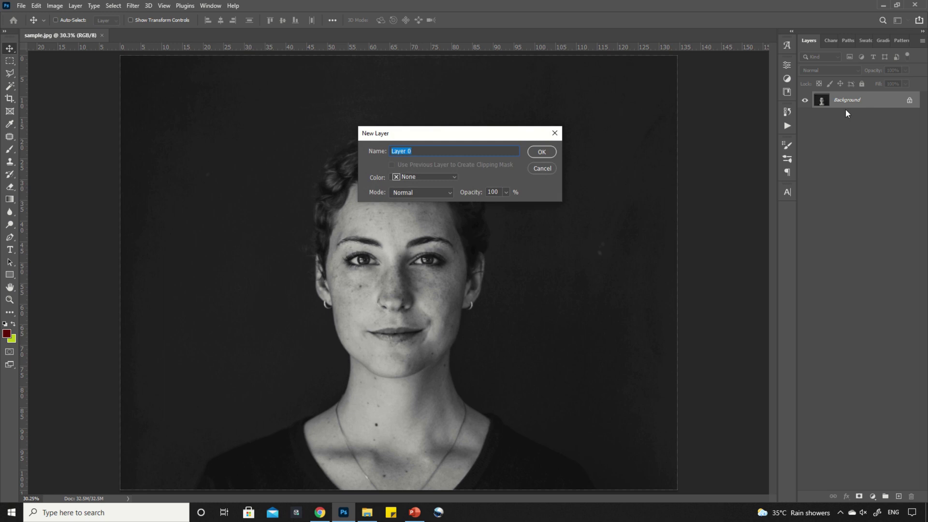
click(539, 153)
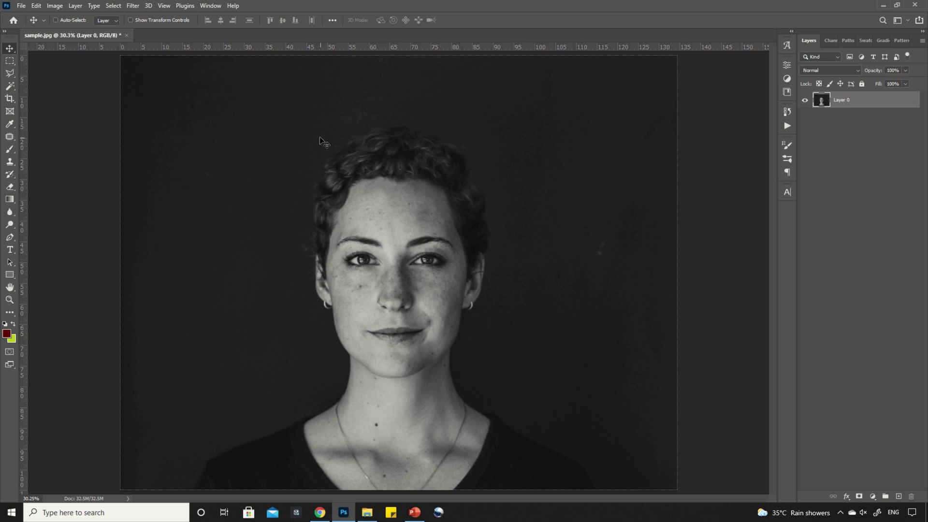
- Apply Levels with black point 37, gamma 1.37 and white point 248
click(54, 6)
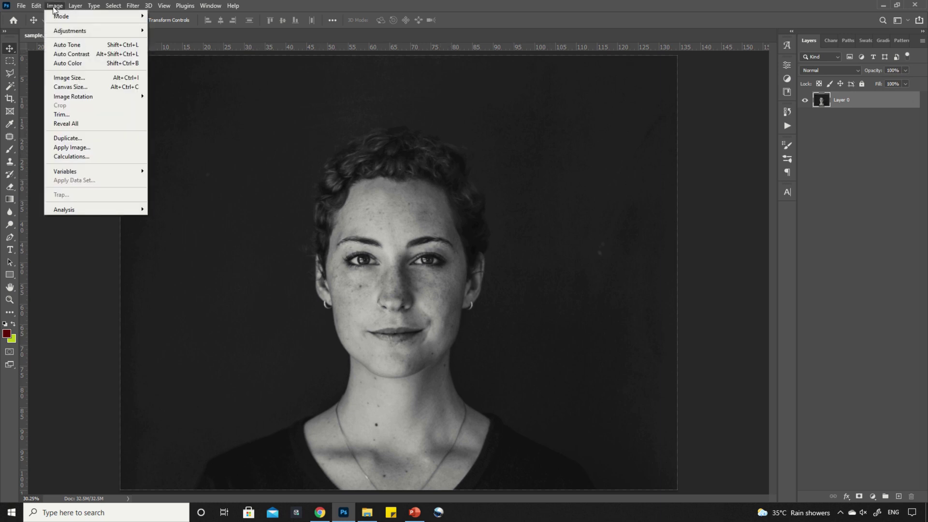
mouse_move(69, 31)
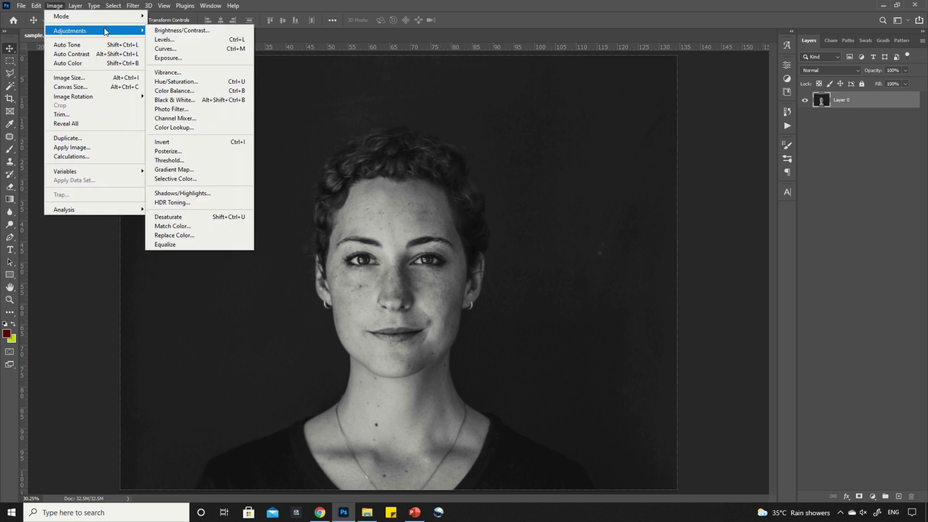
click(156, 42)
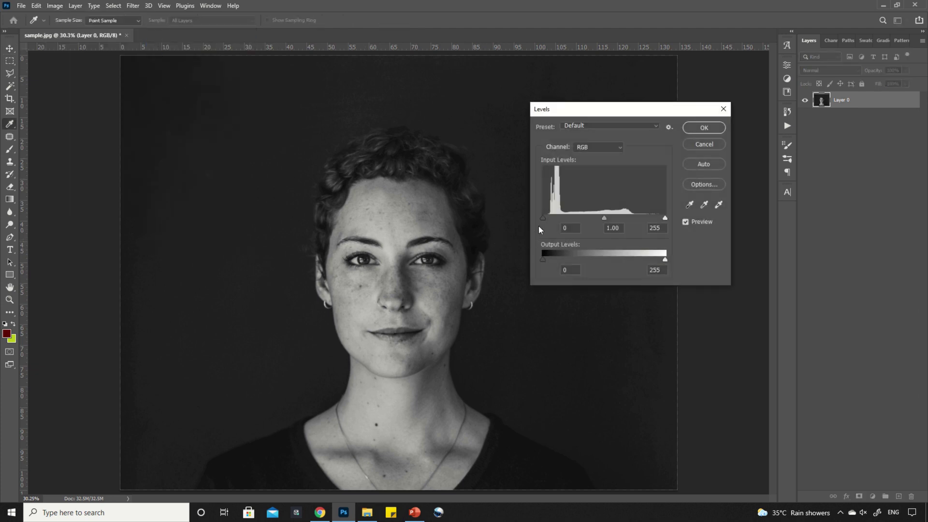
drag(545, 217, 601, 217)
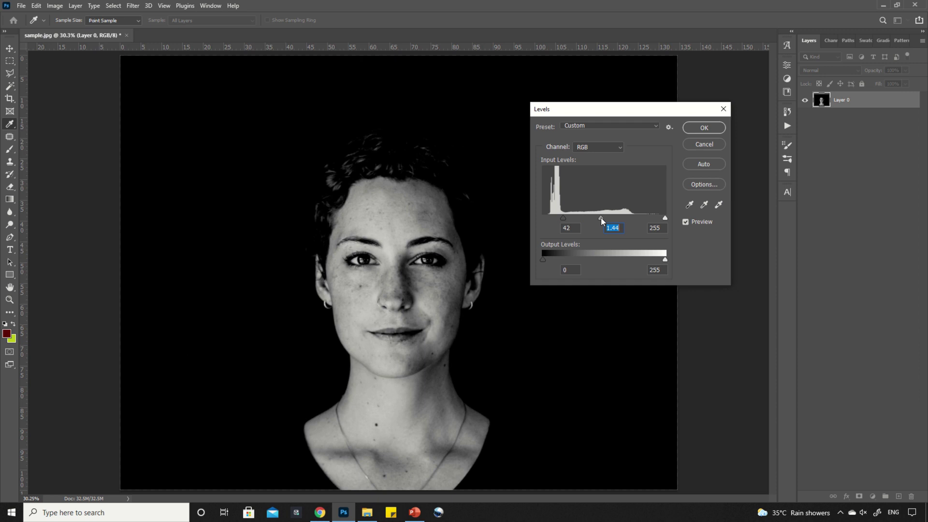
click(602, 218)
drag(563, 218, 561, 217)
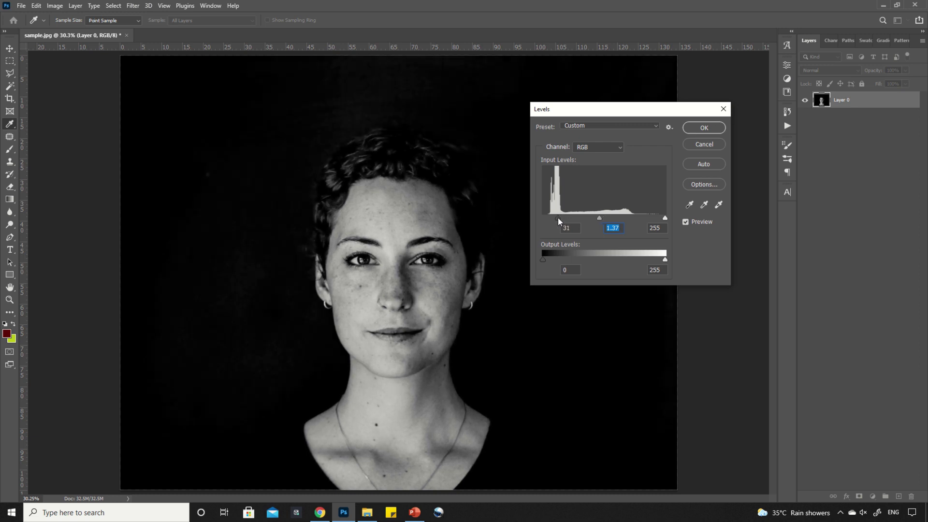
click(561, 216)
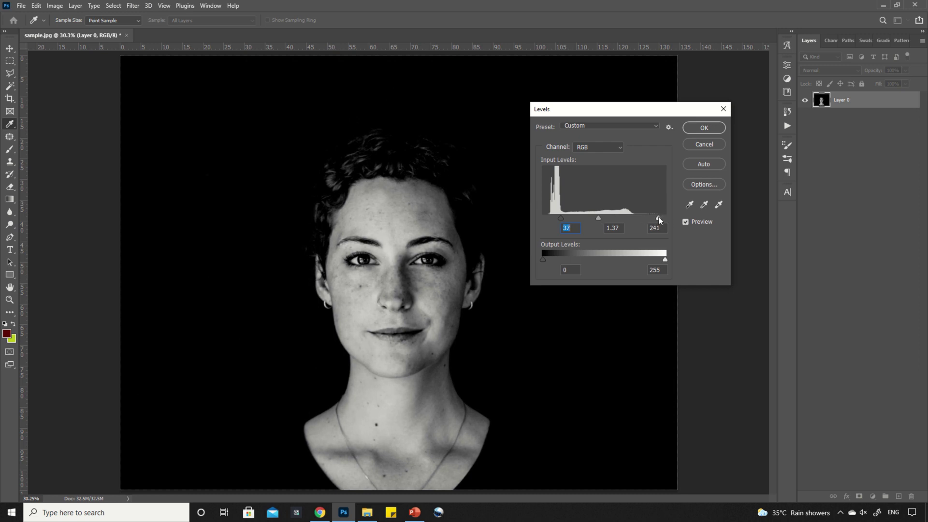
drag(663, 217, 650, 218)
click(662, 216)
click(697, 129)
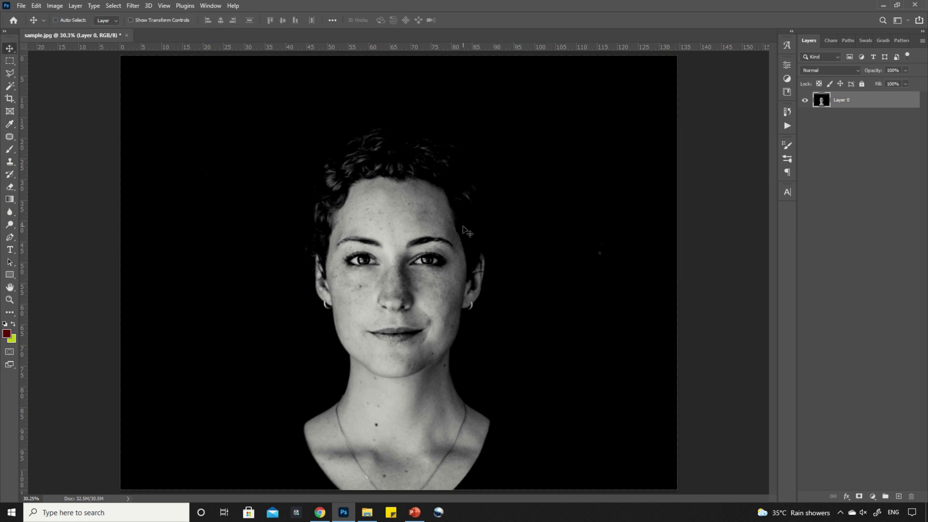
scroll(457, 240, up, 2)
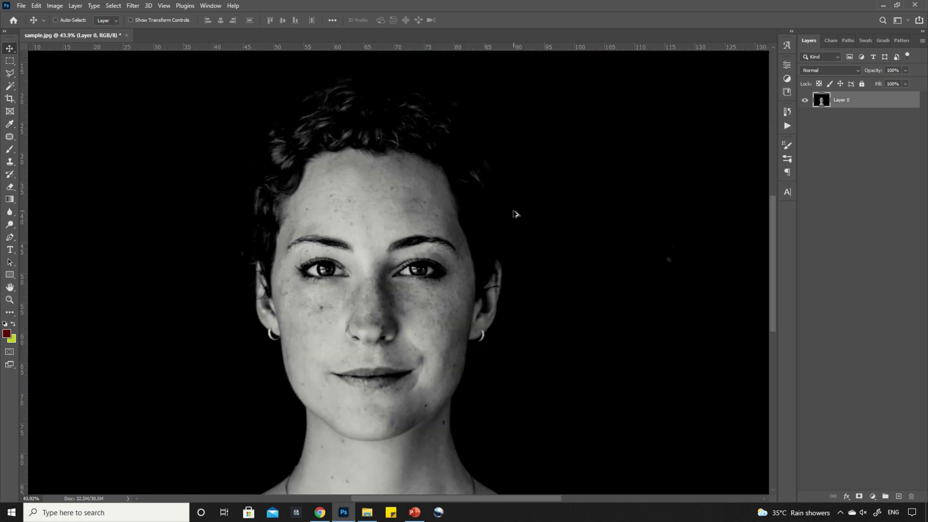
scroll(515, 214, down, 1)
scroll(514, 213, down, 1)
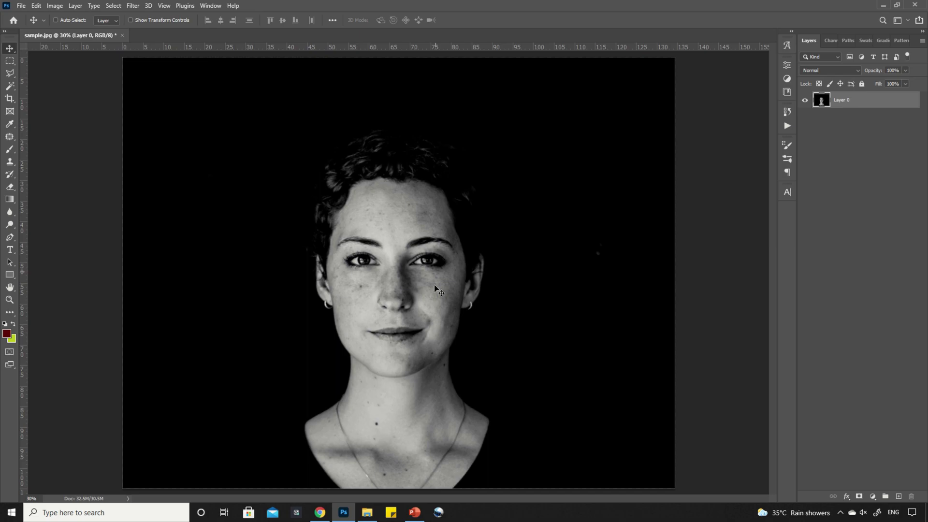
- Drop texture.jpg into the portrait, rotate it 90° and position it over the face
click(367, 512)
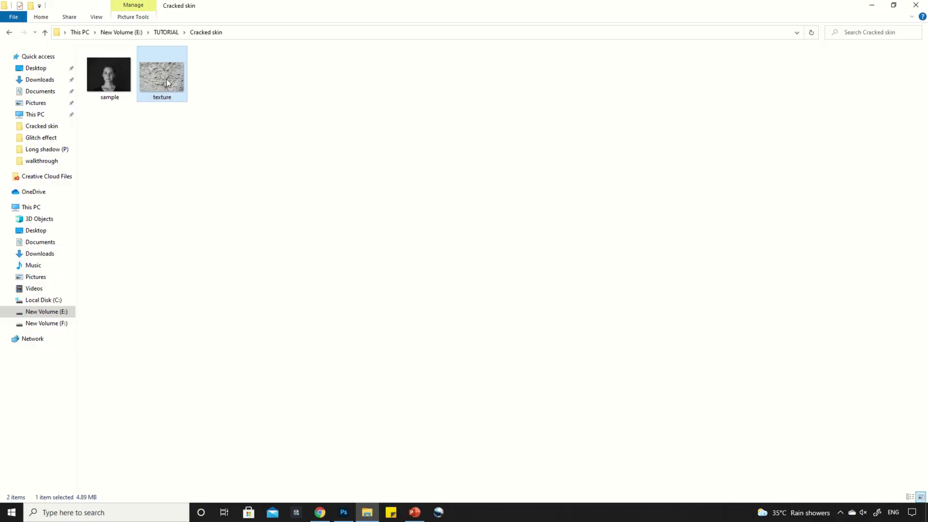
drag(166, 82, 323, 373)
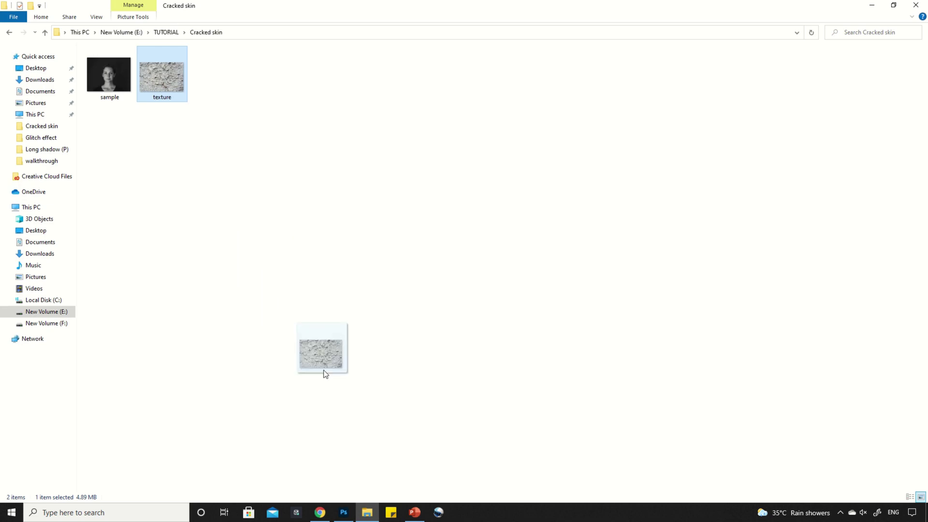
mouse_move(325, 374)
mouse_down()
mouse_move(345, 515)
mouse_move(380, 361)
mouse_up()
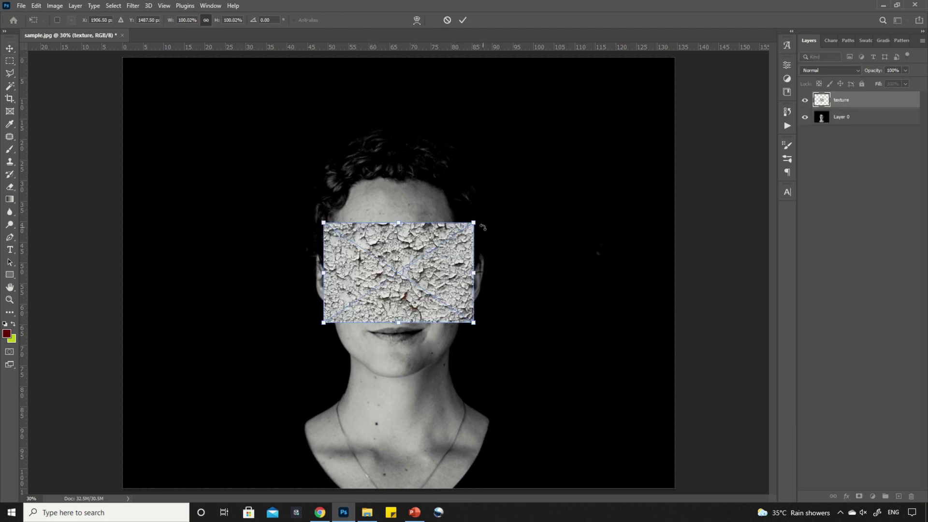
mouse_move(483, 217)
mouse_down()
mouse_move(461, 370)
mouse_move(519, 480)
mouse_up()
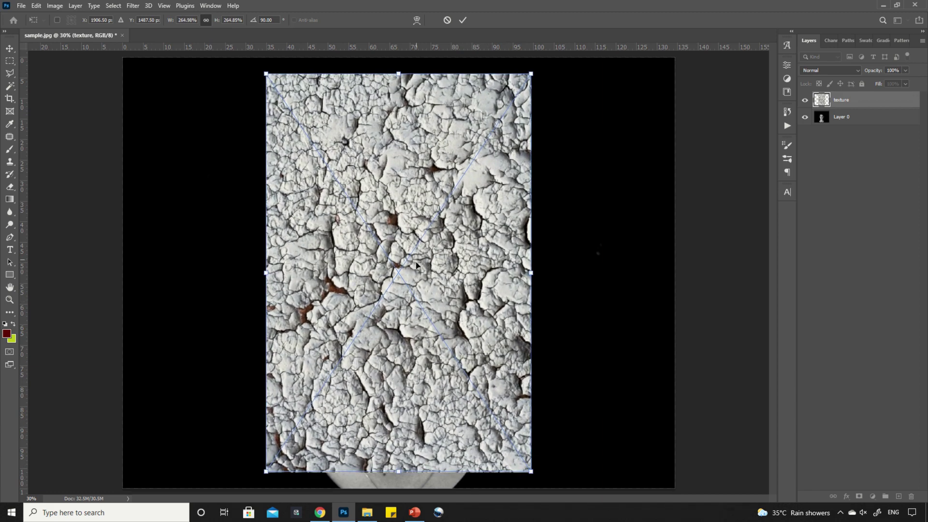
drag(416, 265, 416, 283)
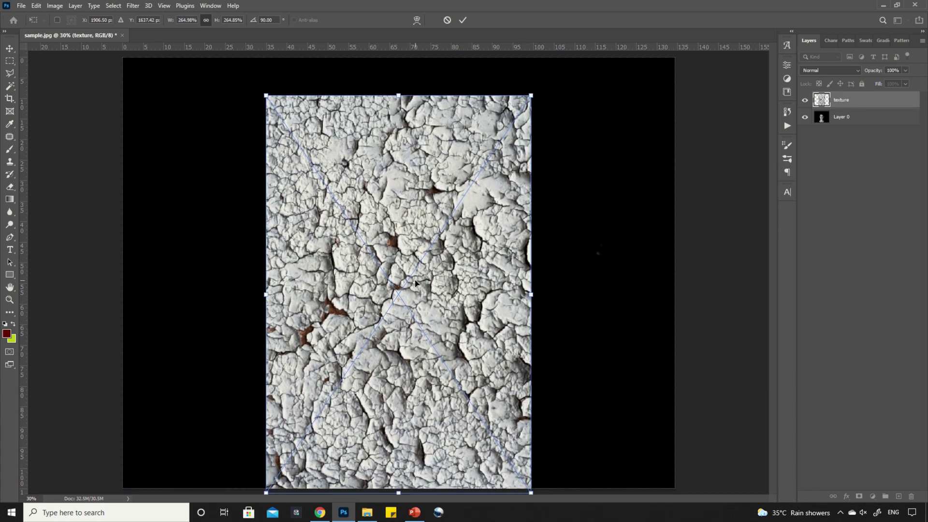
drag(415, 283, 418, 278)
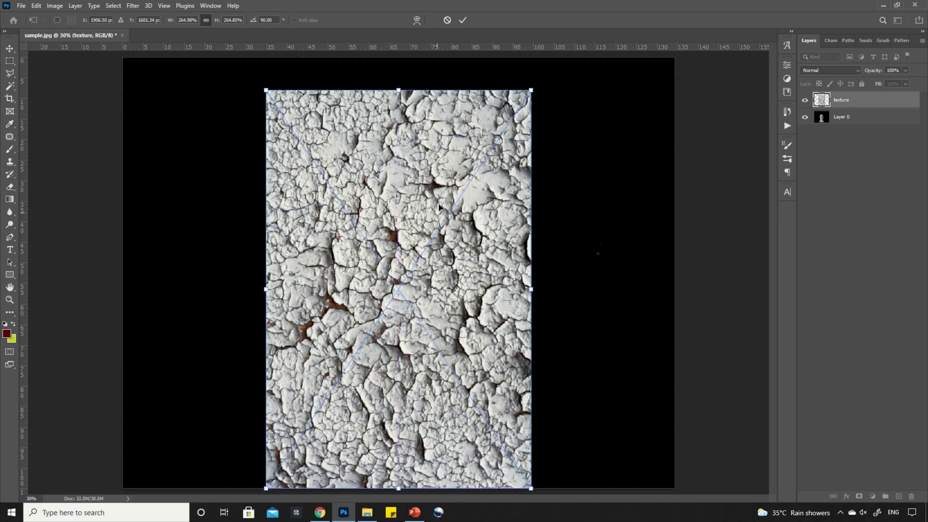
click(462, 20)
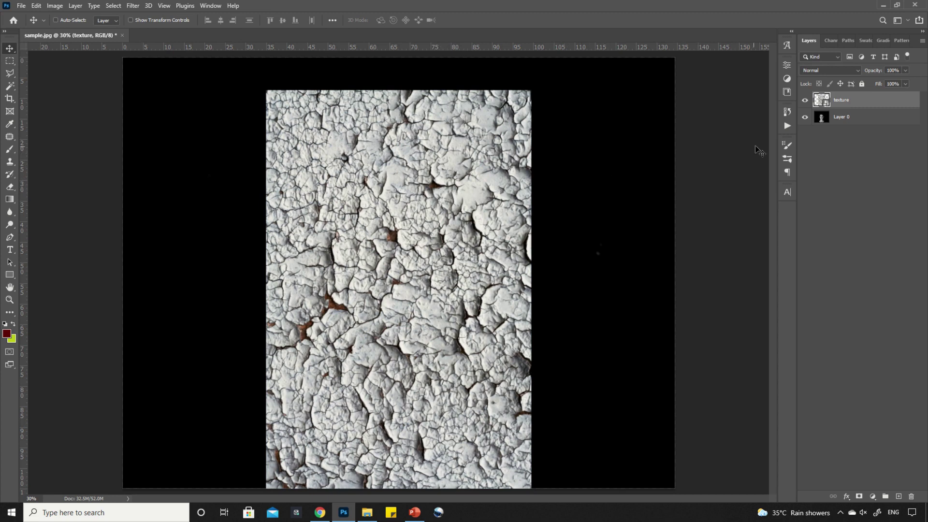
- Rasterize the texture layer and set its blend mode to Darken
right_click(845, 102)
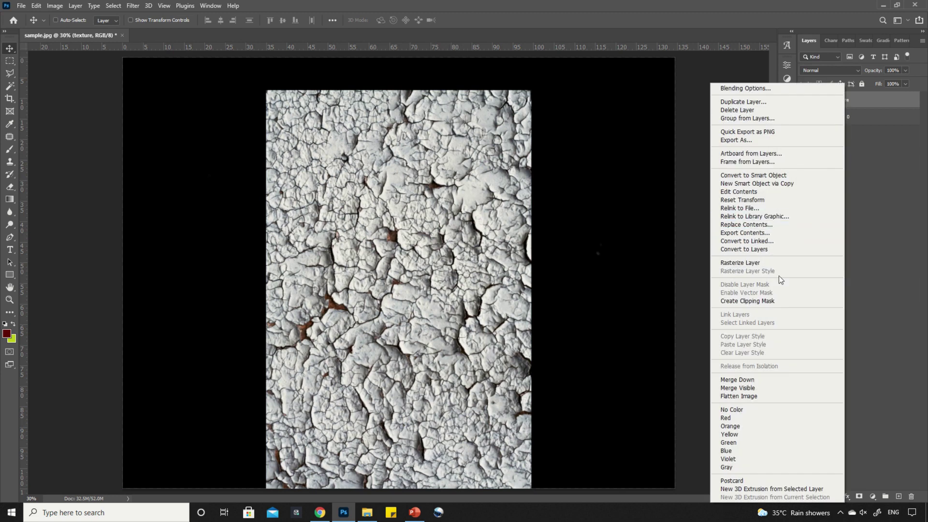
click(747, 264)
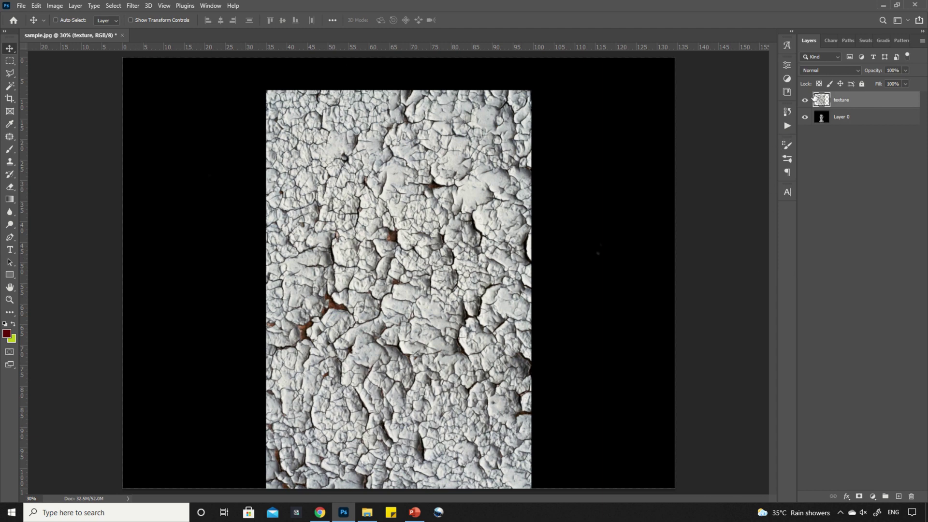
click(828, 69)
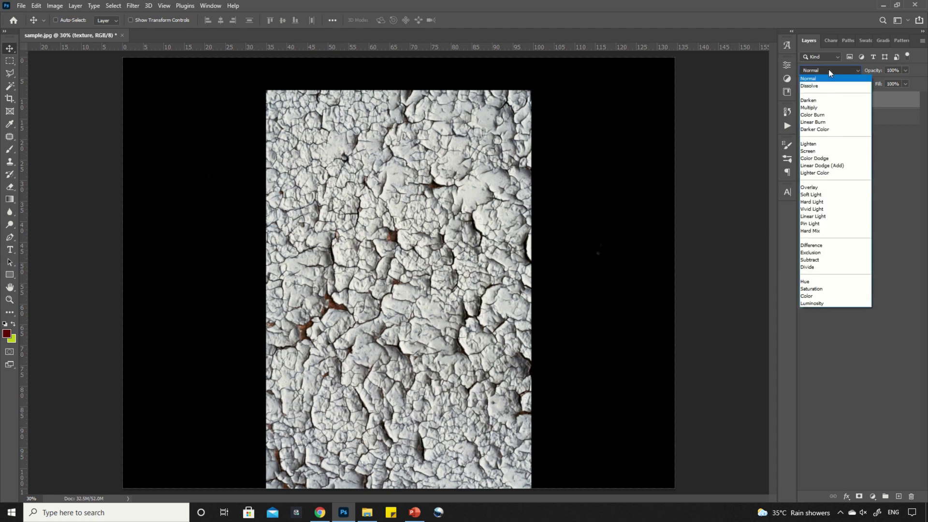
click(813, 101)
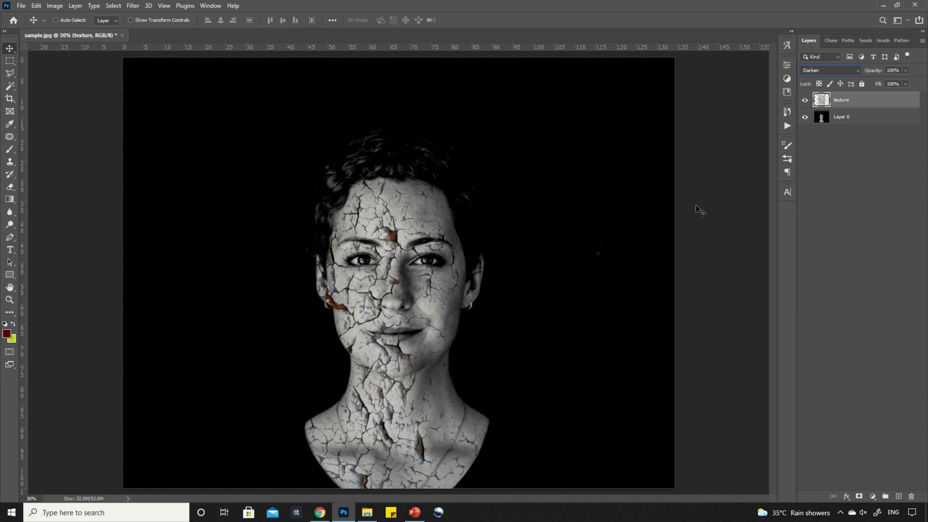
- Split the texture layer's Underlying Layer Blend If black slider to 38/84
right_click(871, 104)
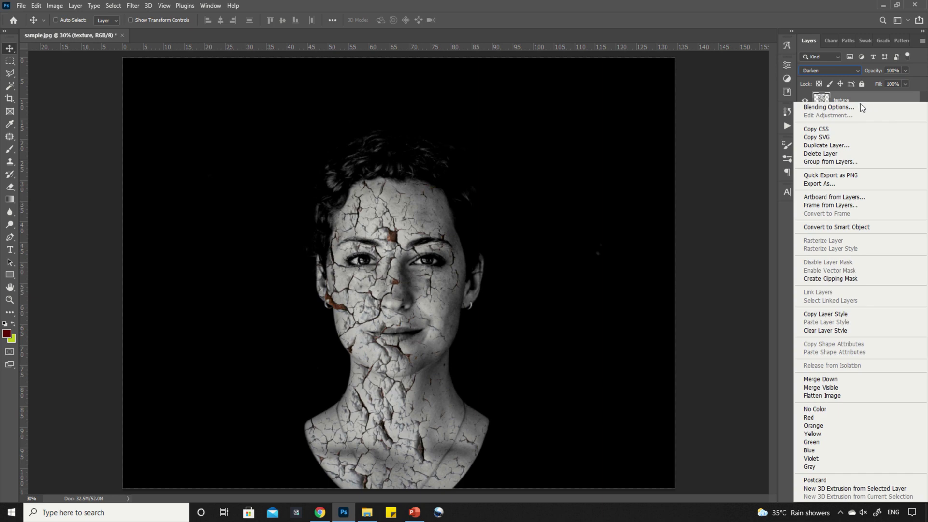
click(849, 108)
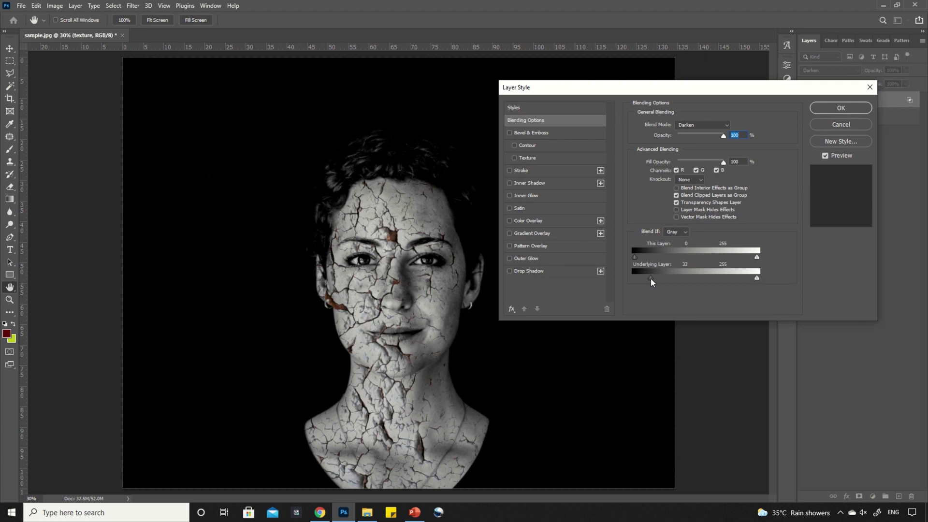
key(alt)
key(alt)
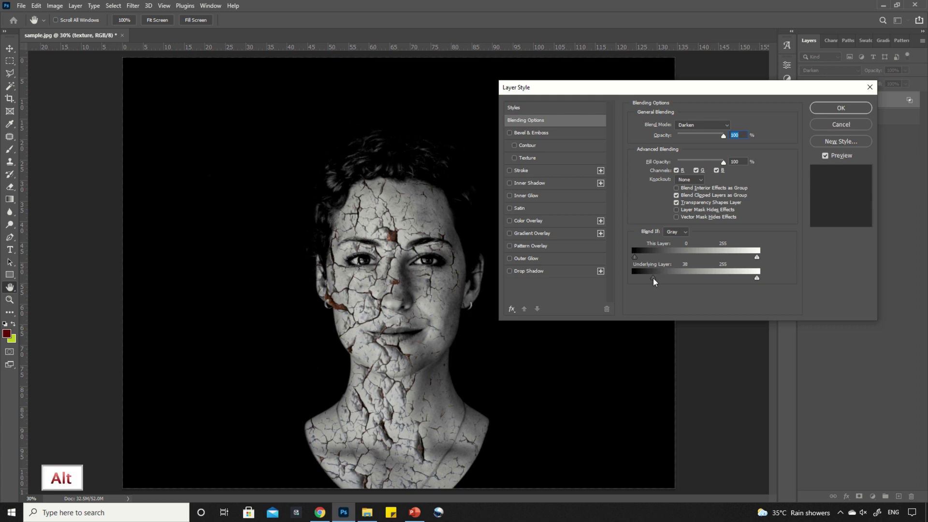
drag(653, 277, 673, 277)
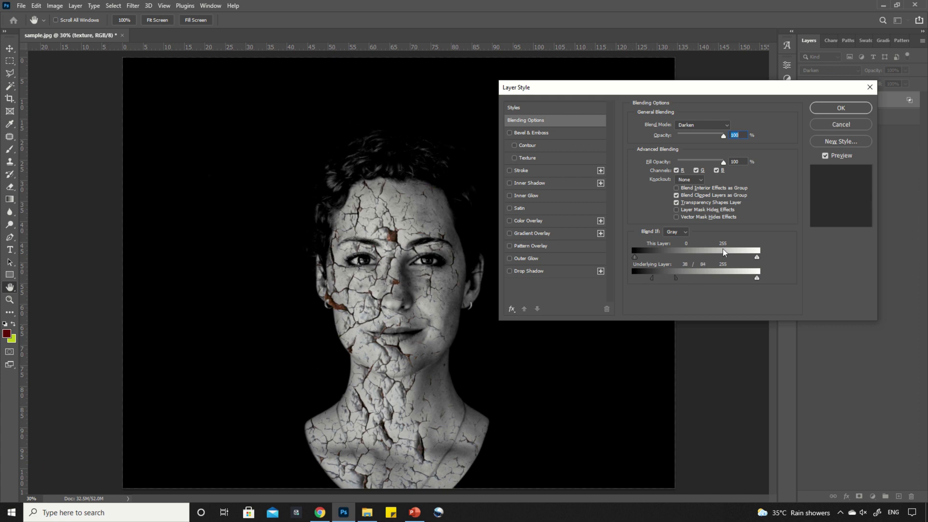
click(827, 105)
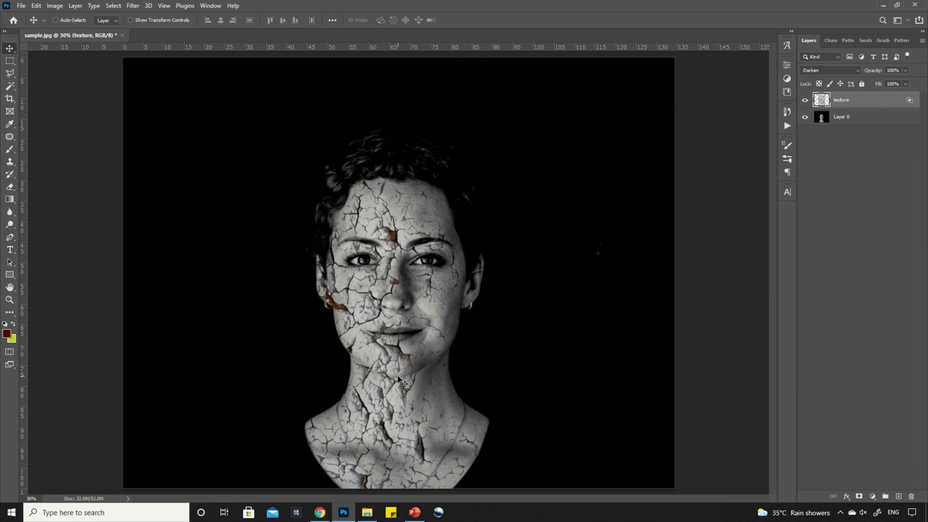
scroll(385, 414, up, 2)
scroll(377, 420, up, 1)
scroll(377, 420, up, 1)
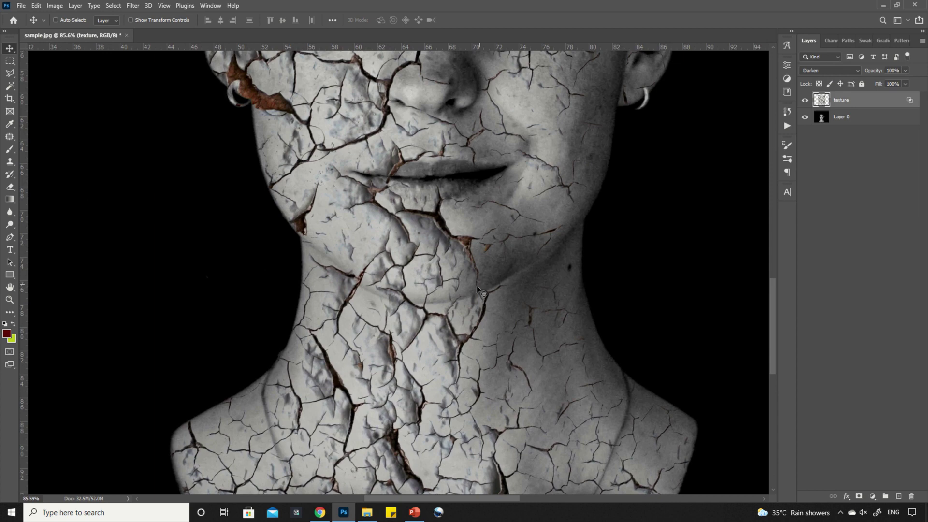
scroll(376, 355, down, 1)
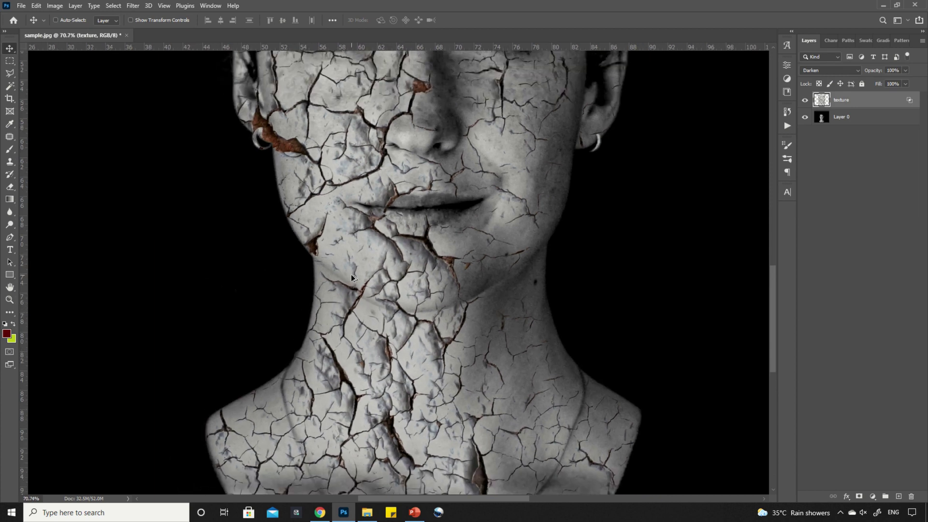
scroll(383, 359, down, 1)
scroll(380, 318, down, 1)
scroll(428, 459, down, 2)
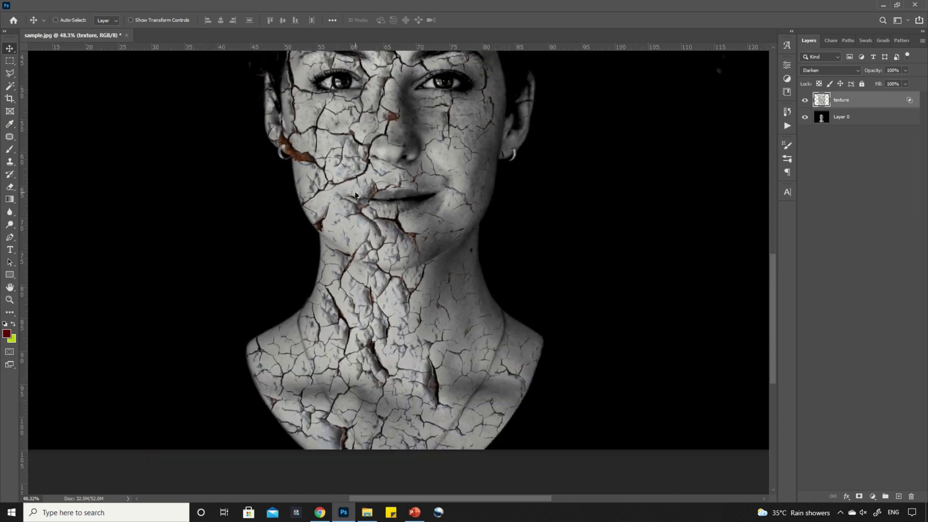
scroll(373, 268, down, 1)
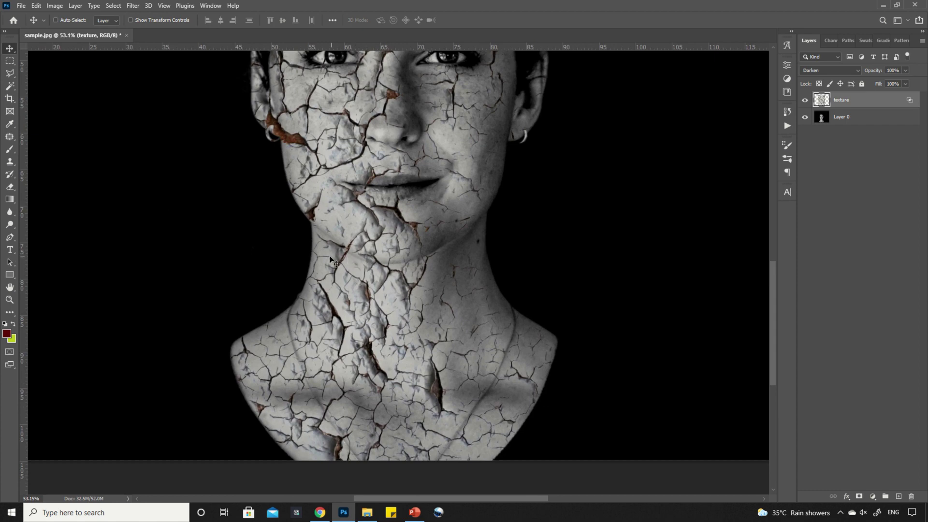
- With the Polygonal Lasso, trace from below the jawline around the right shoulder
click(9, 75)
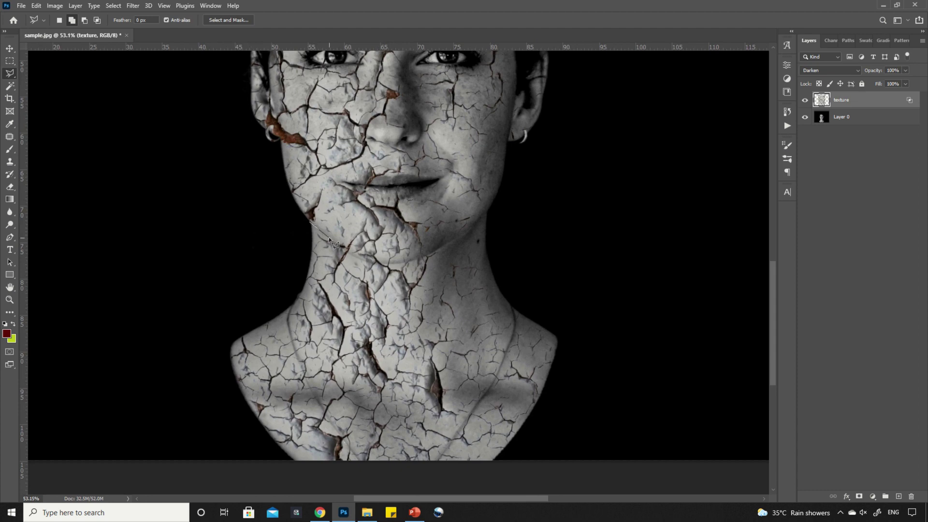
click(371, 264)
drag(455, 238, 493, 206)
click(492, 208)
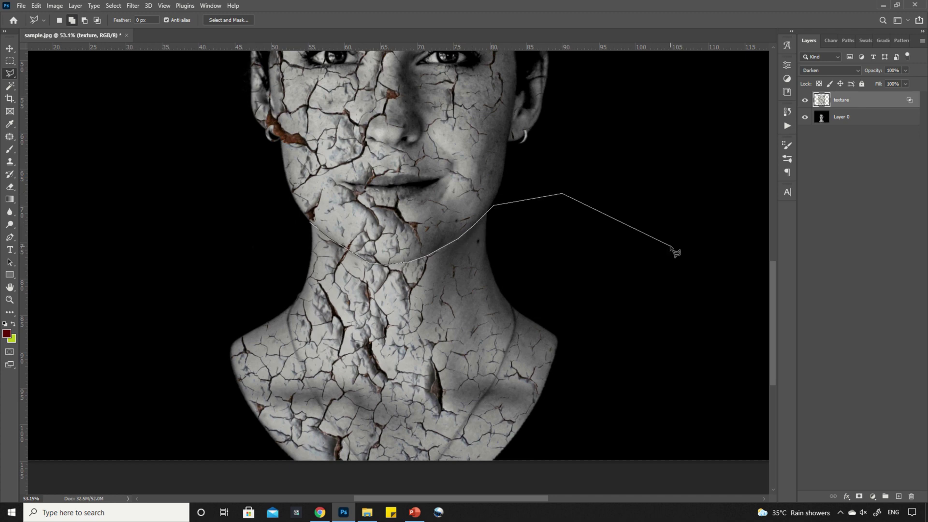
click(670, 247)
click(671, 369)
click(606, 458)
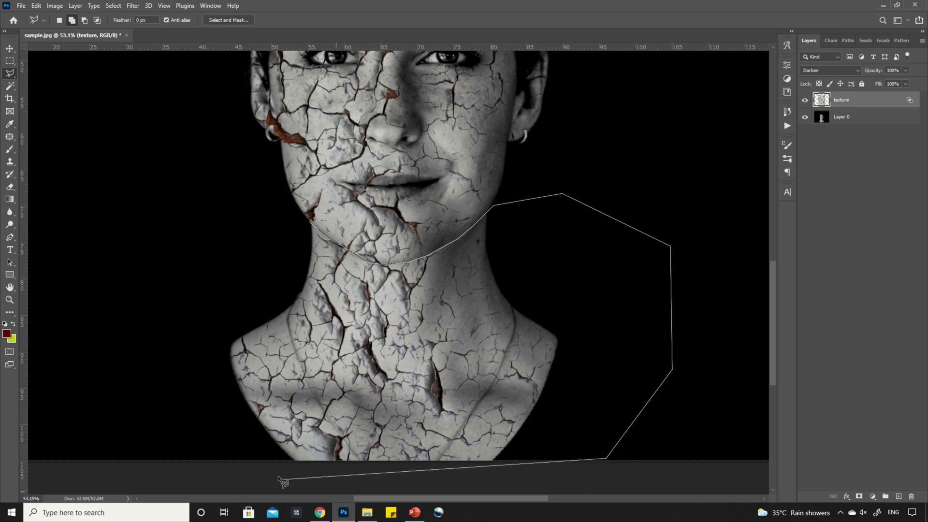
- Continue the outline along the image bottom and left shoulder, closing the selection
click(211, 466)
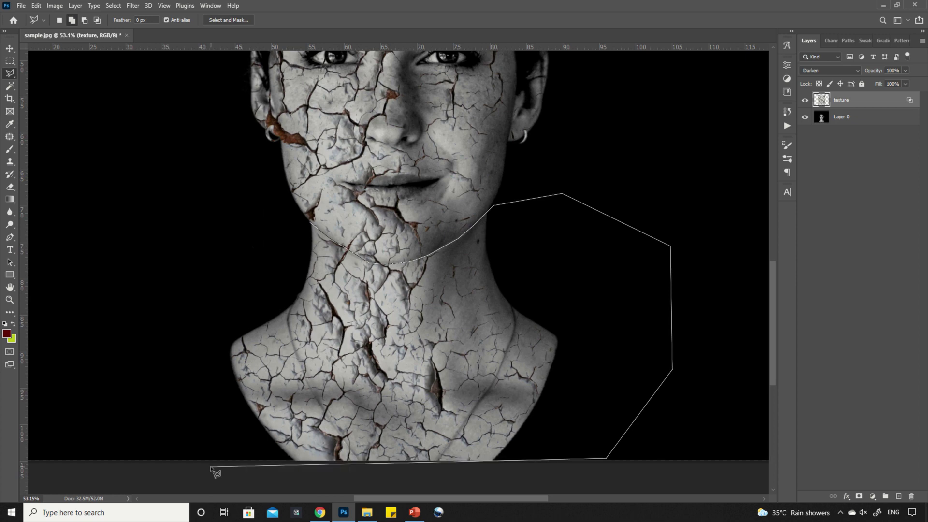
click(178, 446)
click(115, 314)
click(157, 261)
click(231, 232)
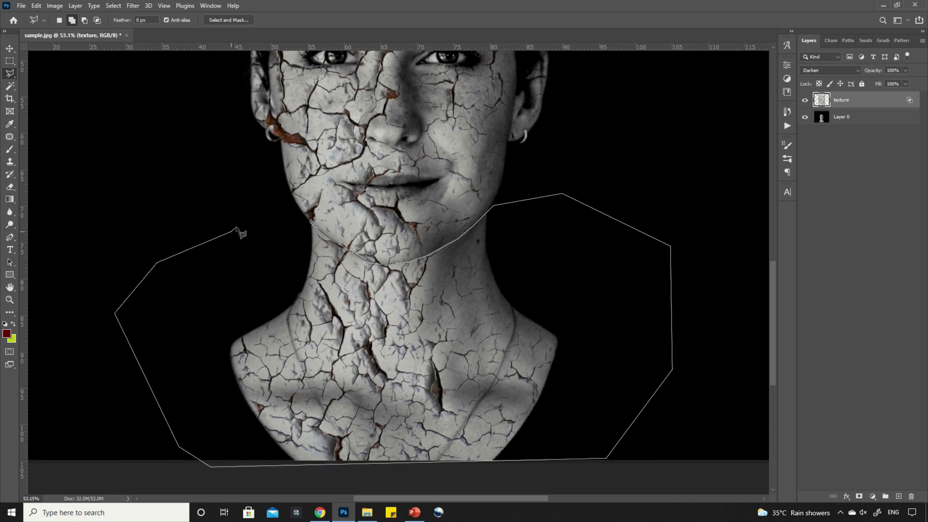
click(275, 219)
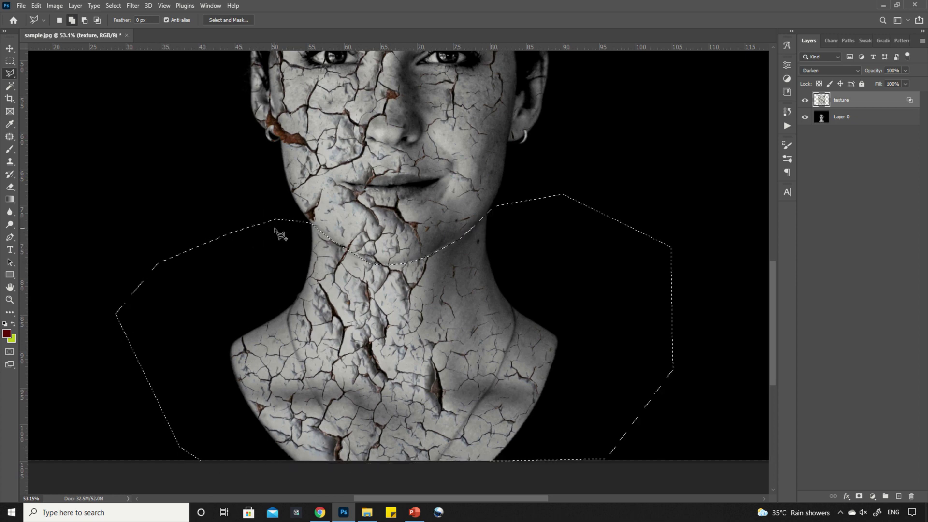
- Use Layer Via Cut on the neck-and-shoulder selection to create Layer 1
right_click(347, 276)
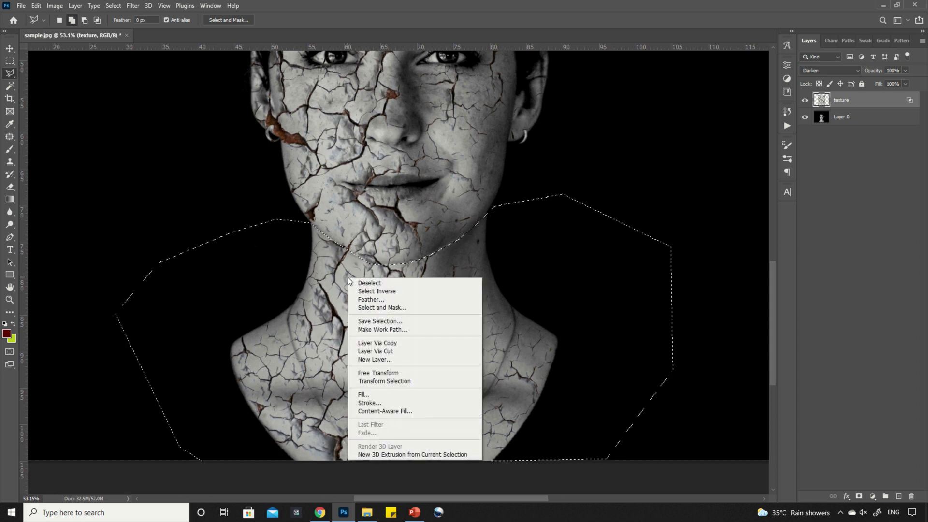
click(376, 352)
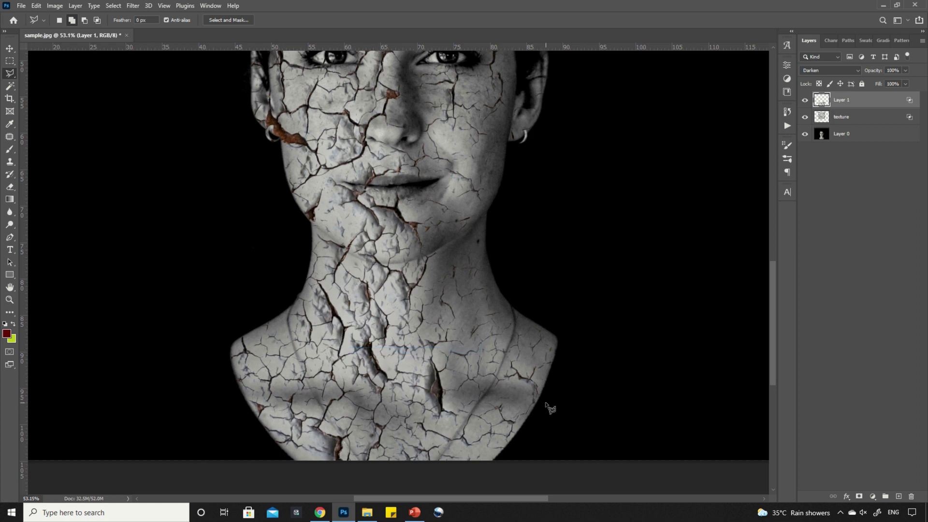
scroll(540, 424, down, 1)
scroll(540, 425, down, 1)
scroll(536, 434, down, 1)
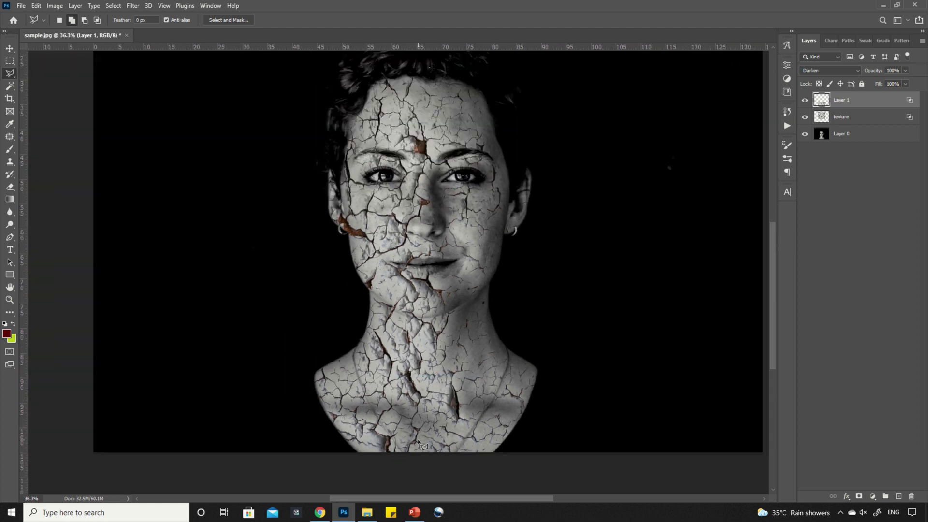
scroll(422, 443, down, 1)
scroll(269, 417, down, 1)
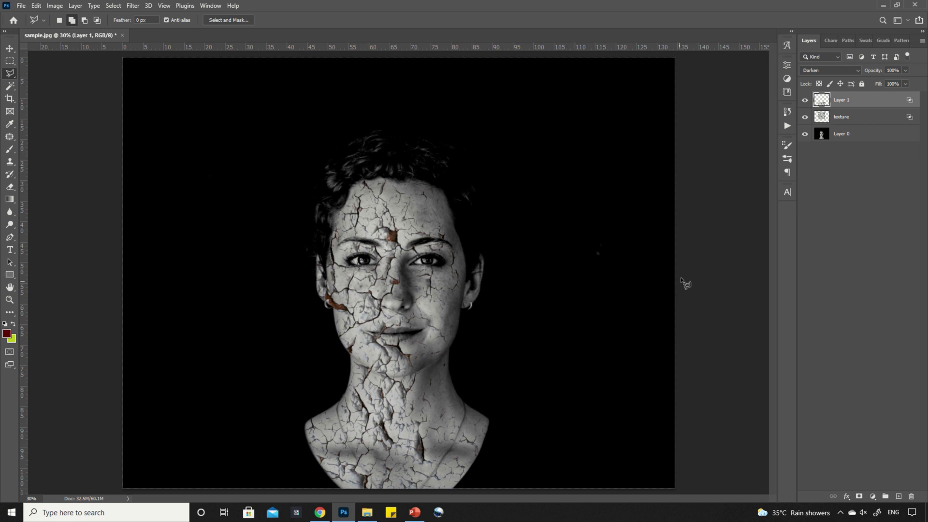
- Set Layer 1's Underlying Layer Blend If range to 55/121 in Blending Options
right_click(857, 103)
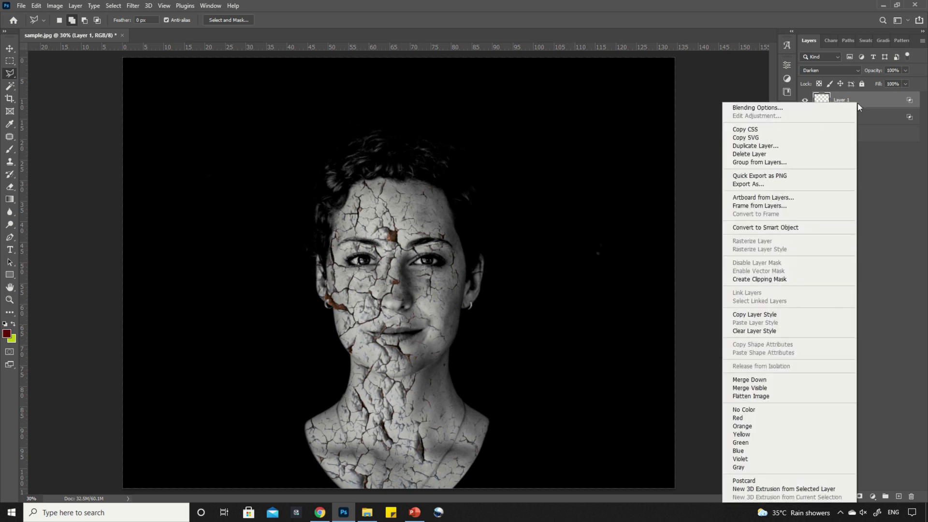
click(800, 110)
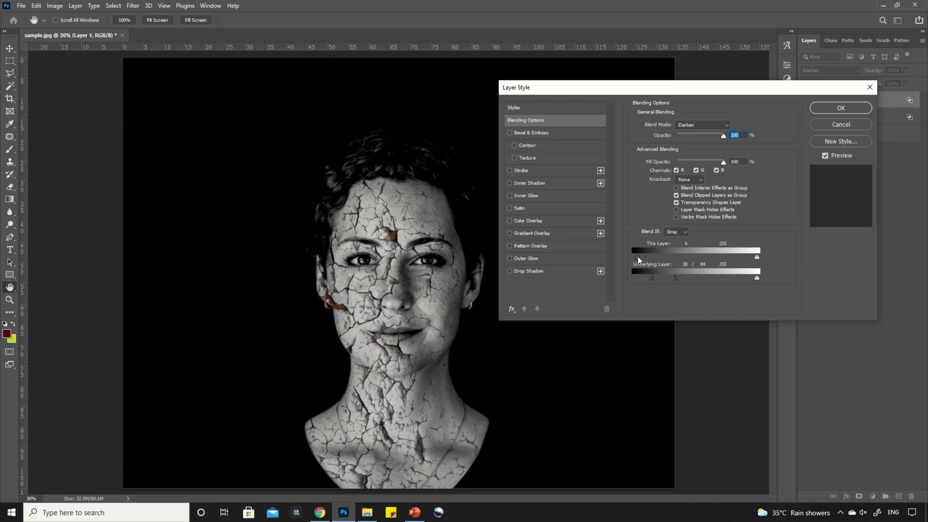
drag(655, 282, 689, 281)
click(838, 107)
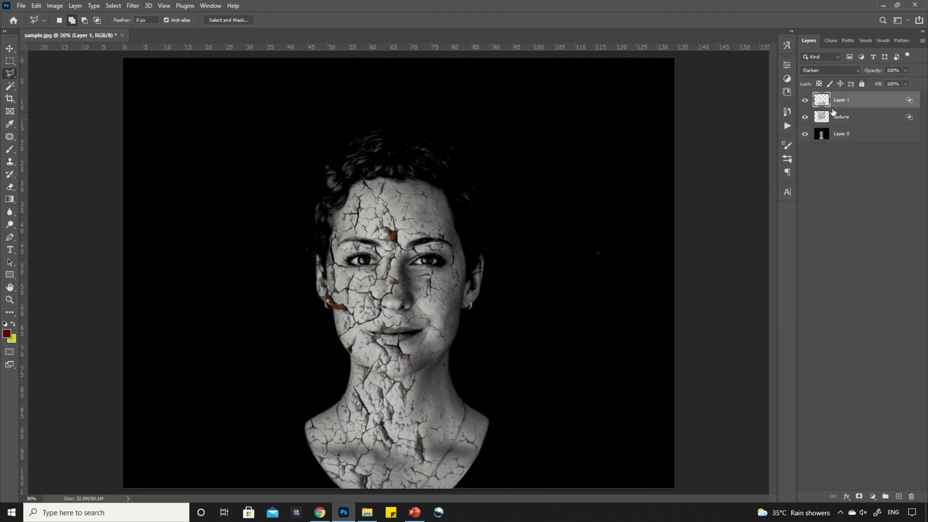
scroll(400, 455, up, 2)
scroll(392, 462, up, 1)
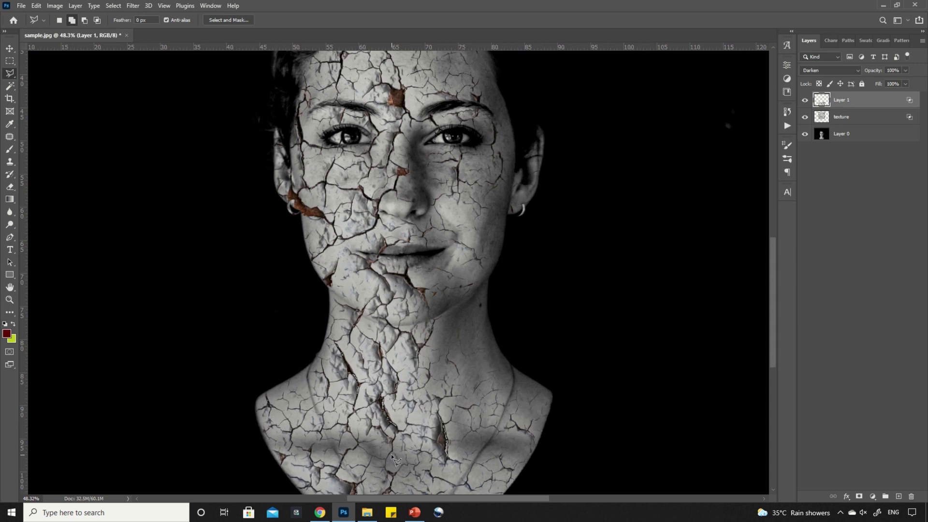
scroll(391, 457, down, 1)
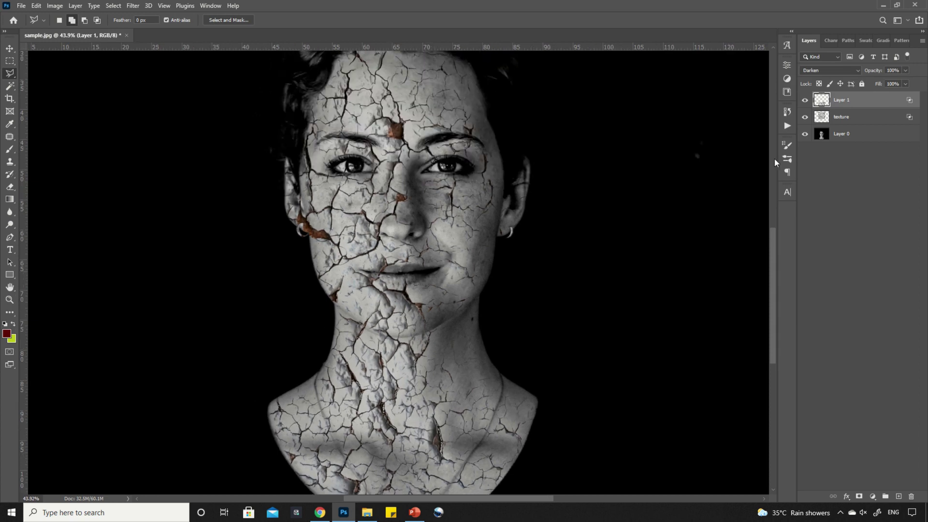
- Drag Layer 1's opacity down to 65% in the Layers panel
click(905, 70)
drag(890, 82, 894, 82)
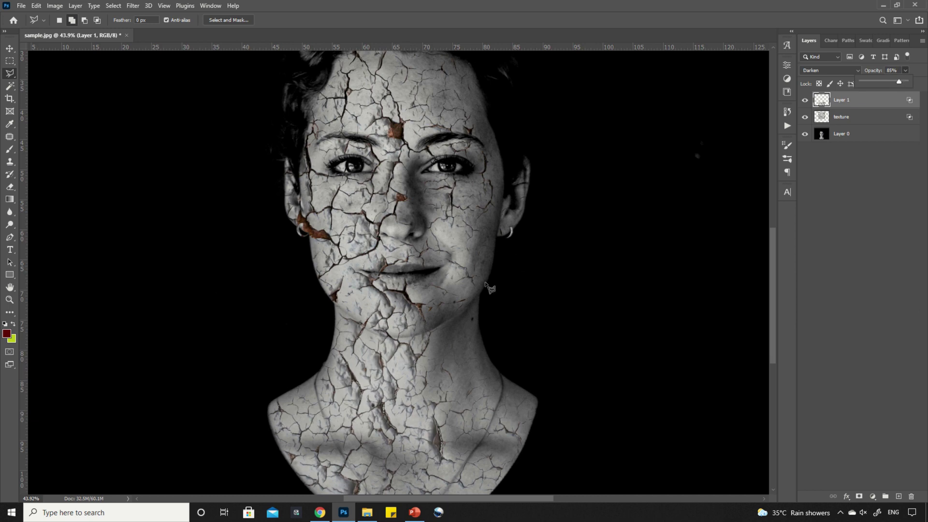
scroll(344, 423, down, 1)
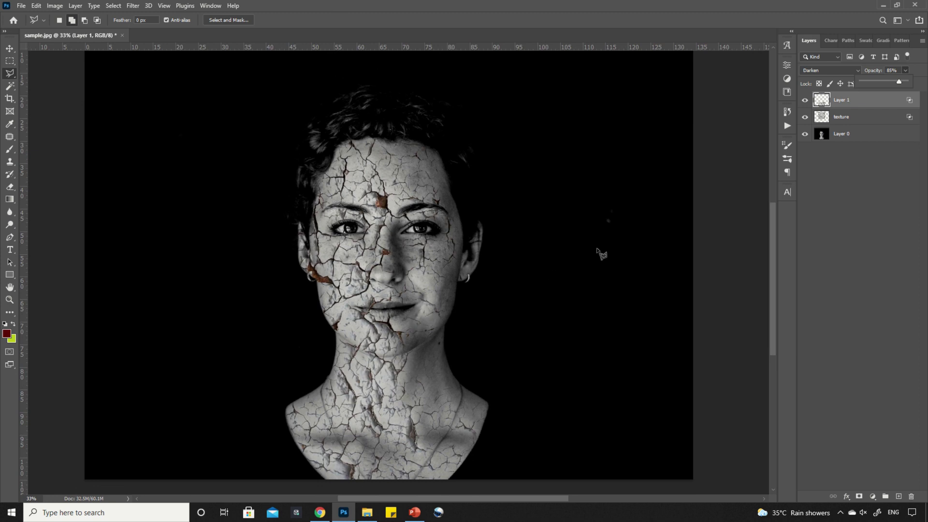
- Add a layer mask to the texture layer and switch to the Brush tool
click(851, 122)
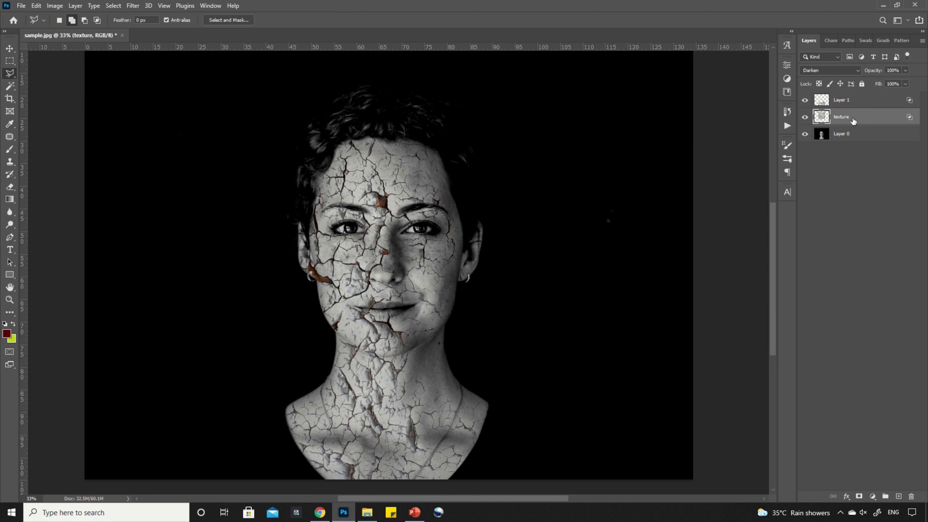
click(858, 496)
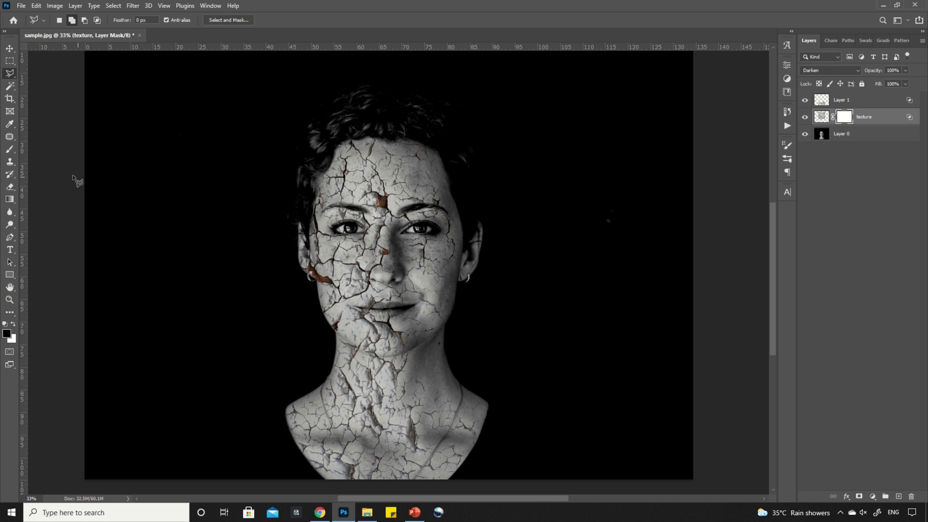
click(9, 150)
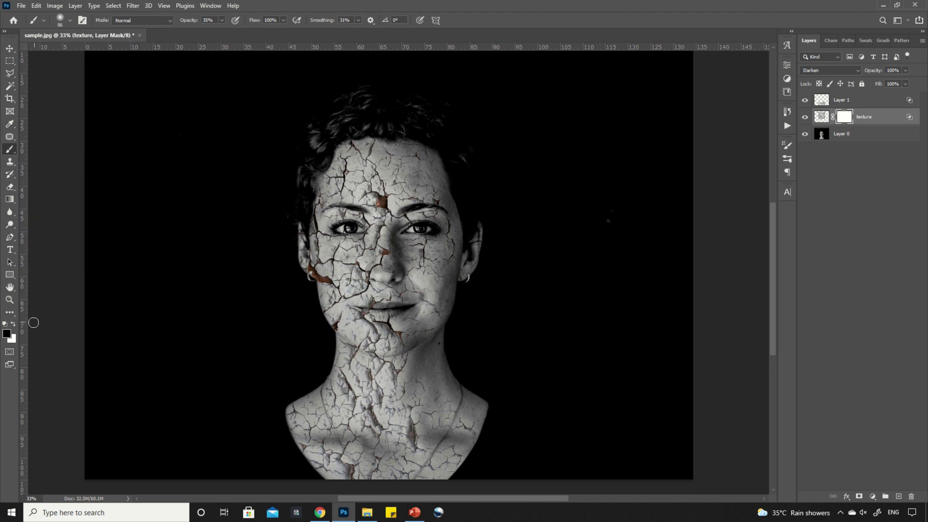
click(7, 333)
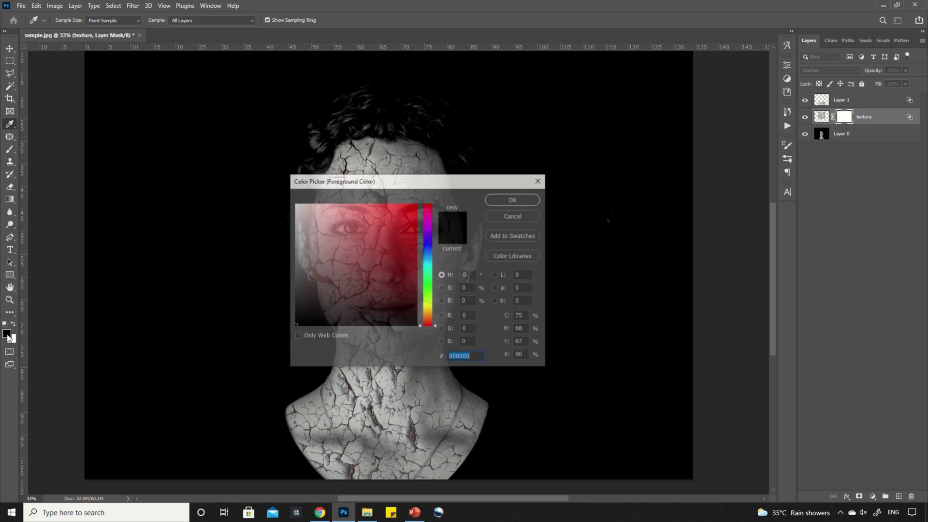
key(Home)
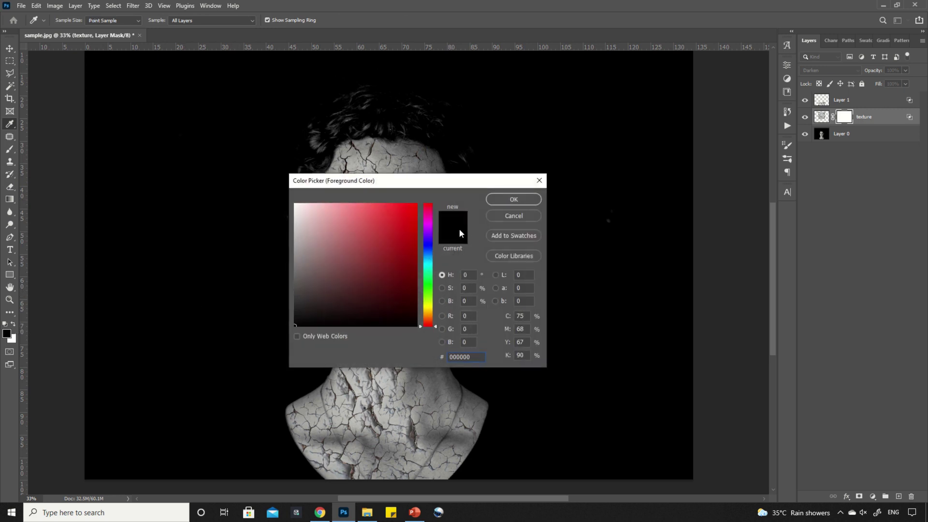
click(501, 200)
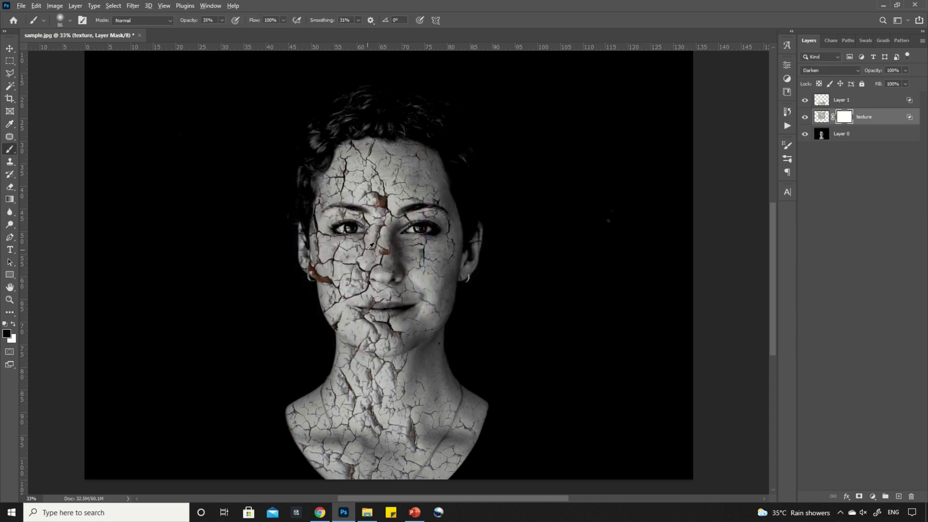
scroll(373, 223, up, 10)
scroll(409, 197, up, 3)
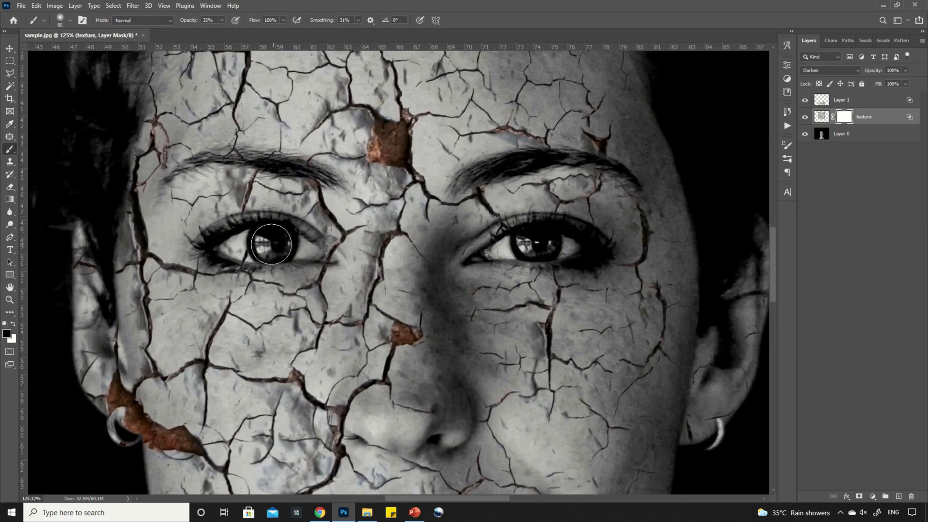
- Paint black on the texture mask to remove cracks over the left and right eyes
mouse_move(229, 248)
mouse_down()
mouse_move(282, 248)
mouse_move(265, 245)
mouse_move(318, 263)
mouse_up()
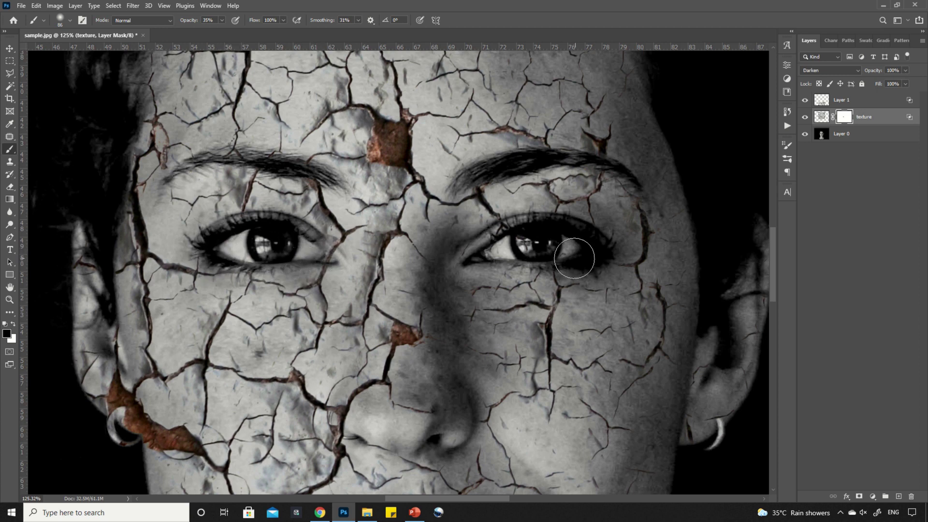
mouse_move(572, 257)
mouse_down()
mouse_move(480, 258)
mouse_move(585, 251)
mouse_up()
mouse_move(284, 255)
mouse_down()
mouse_move(234, 251)
mouse_move(314, 253)
mouse_up()
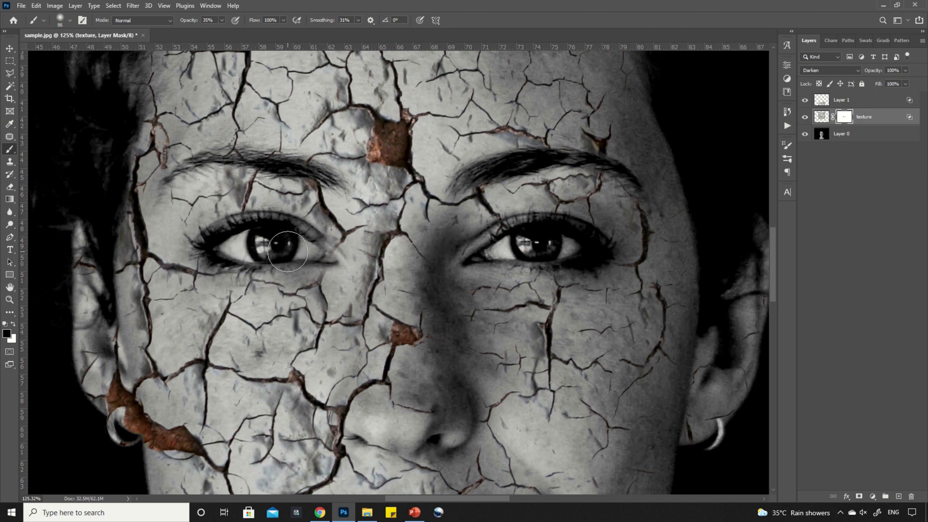
scroll(311, 252, down, 1)
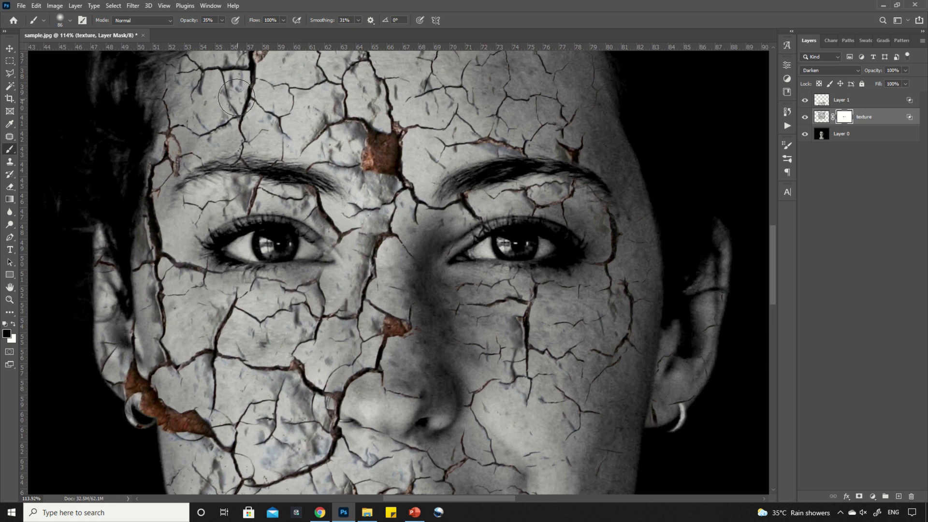
- At 63% brush opacity, smooth the left-eye mask and reveal more of the right eye
click(221, 20)
click(234, 31)
drag(232, 243, 232, 254)
drag(468, 255, 498, 272)
scroll(389, 292, down, 2)
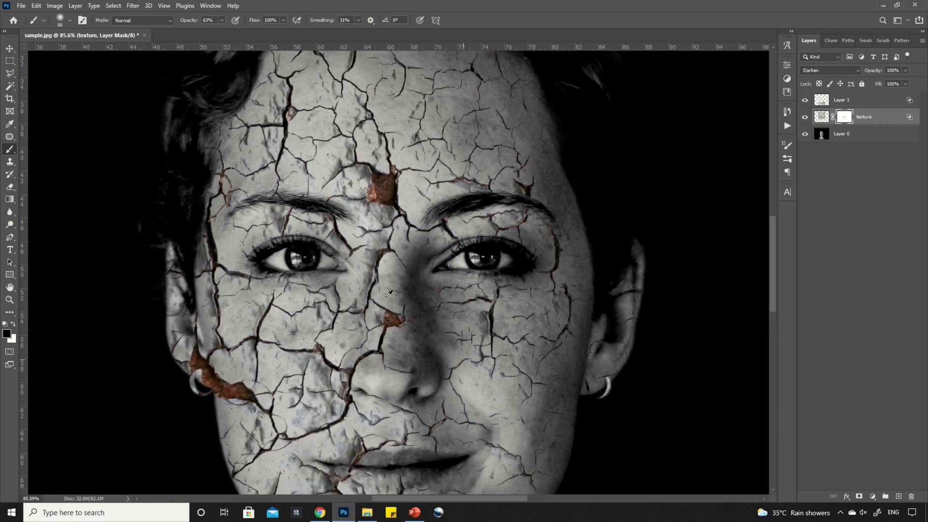
scroll(386, 259, down, 3)
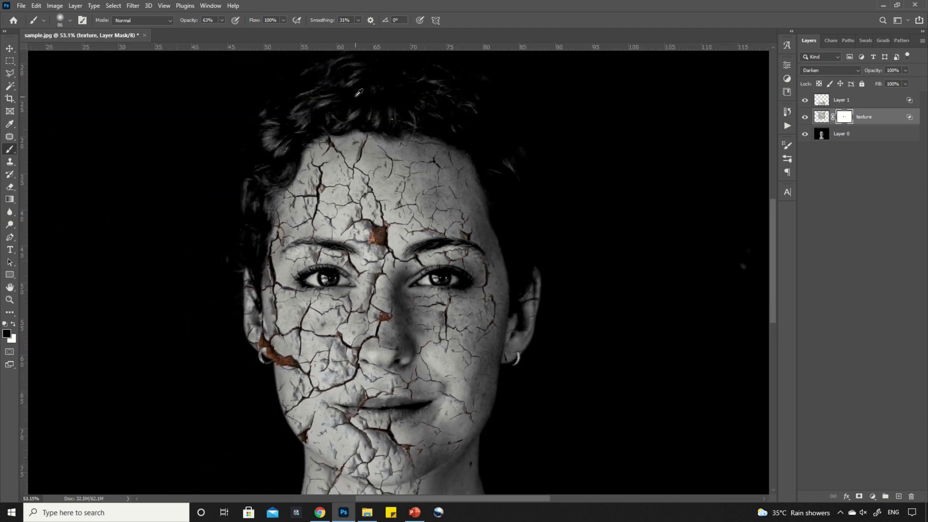
scroll(359, 91, up, 1)
scroll(358, 91, up, 1)
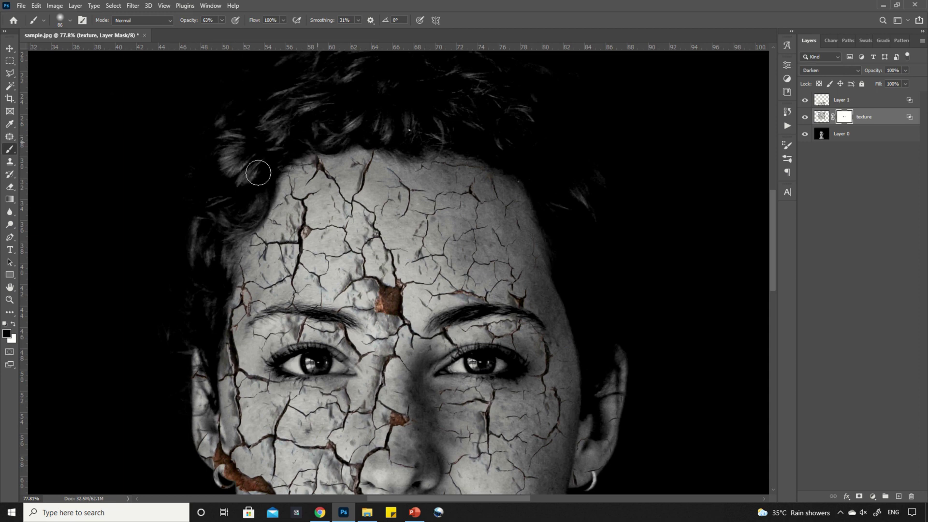
scroll(397, 173, down, 1)
scroll(396, 173, down, 1)
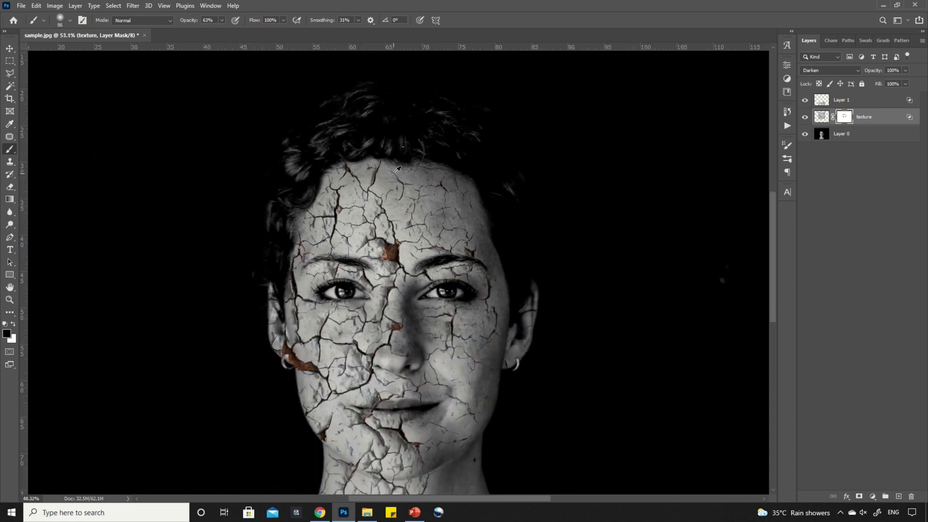
scroll(397, 173, down, 1)
scroll(396, 173, down, 1)
scroll(397, 173, down, 1)
scroll(396, 173, down, 1)
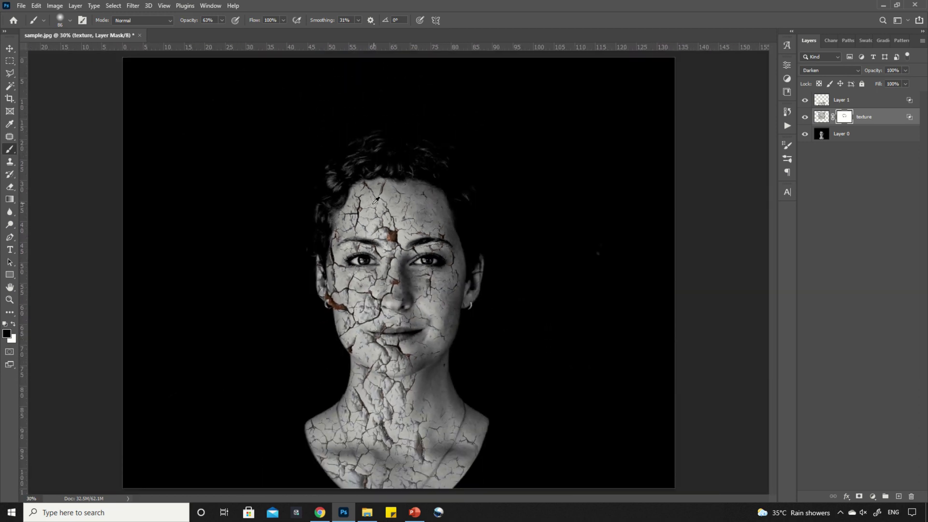
- Select Layer 1 and add a Hue/Saturation adjustment layer above it
click(10, 49)
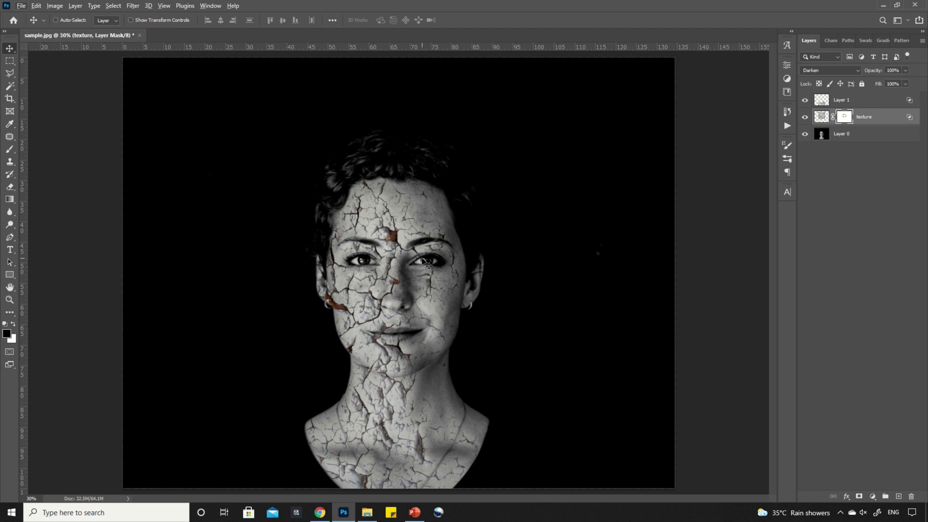
click(844, 100)
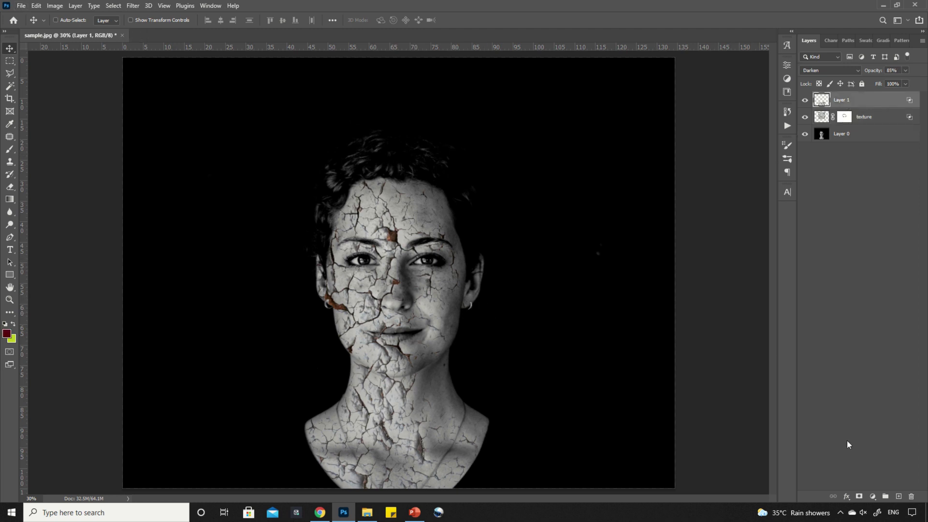
click(872, 496)
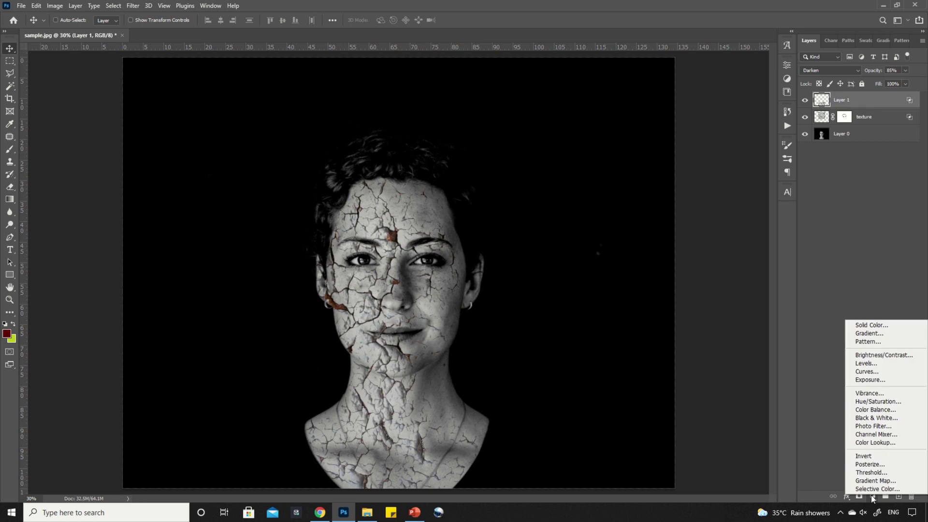
click(879, 401)
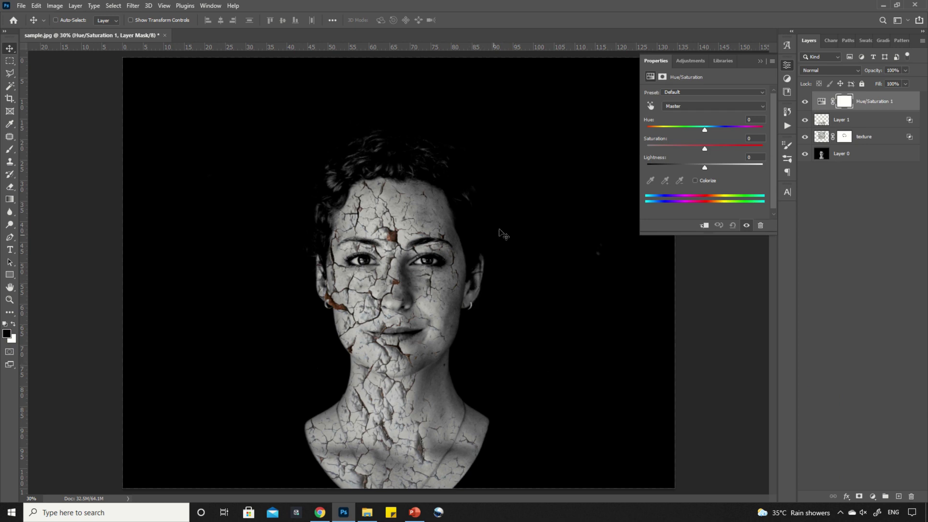
- Apply the Increase Saturation preset to all colours and close the Hue/Saturation settings
click(686, 91)
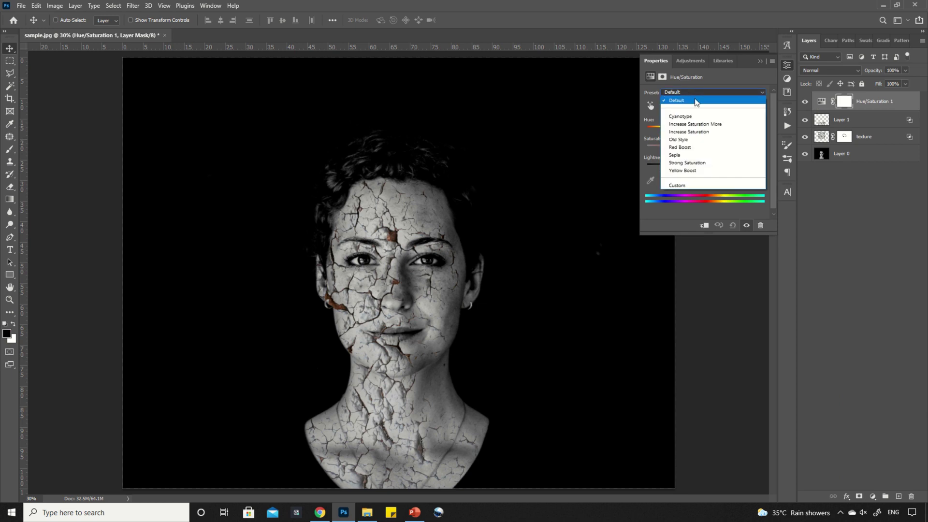
click(690, 132)
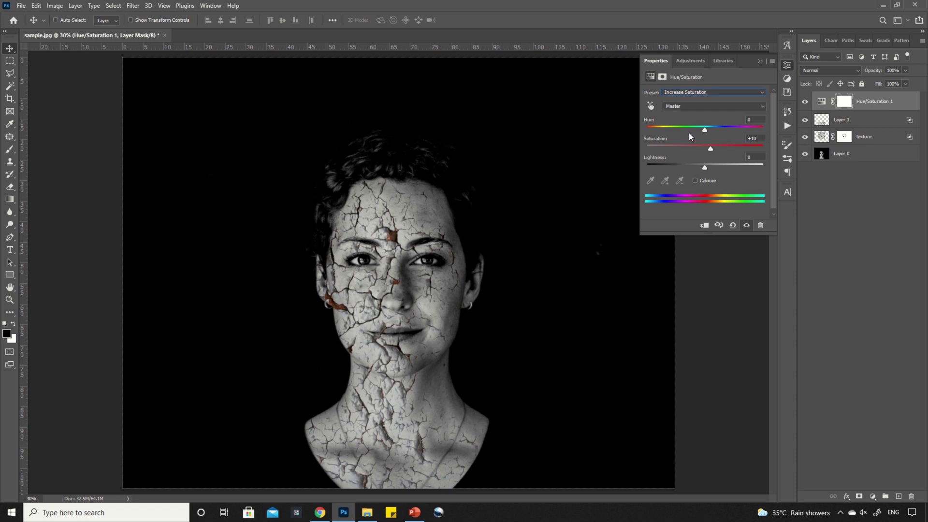
click(679, 105)
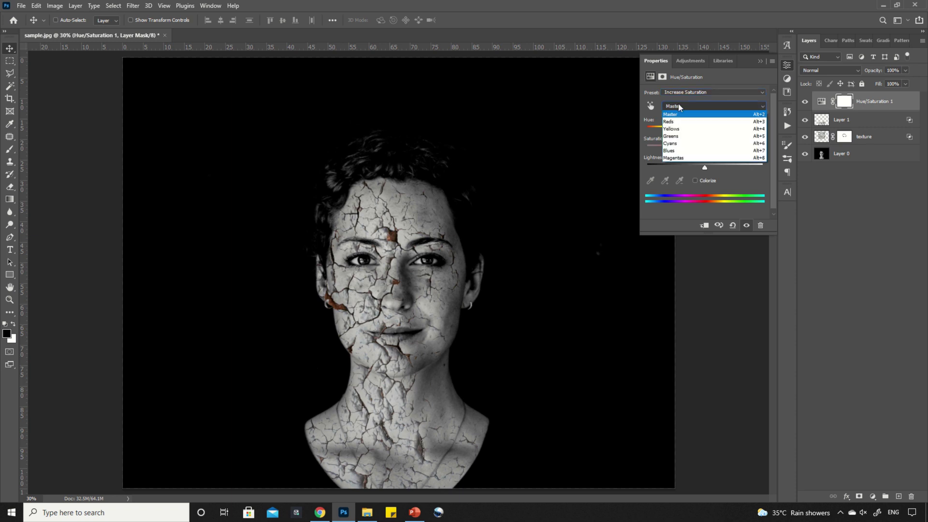
click(677, 104)
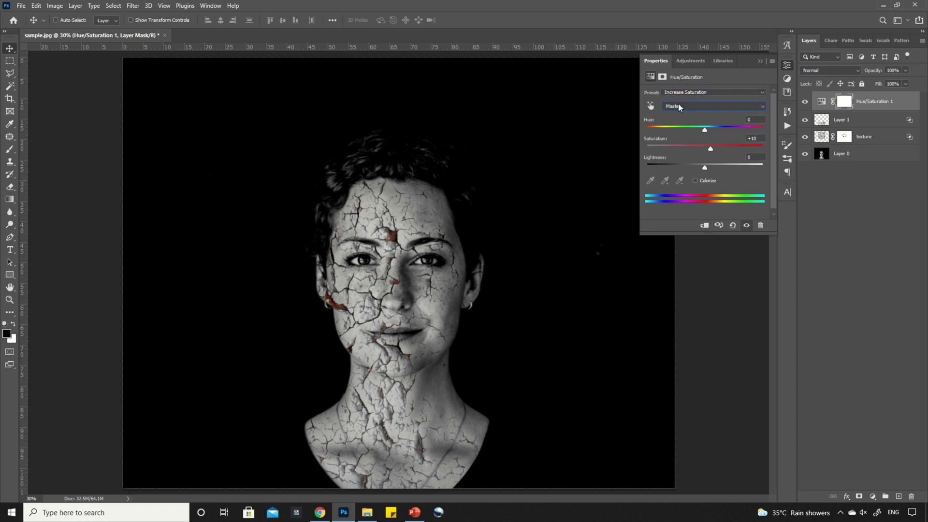
click(760, 62)
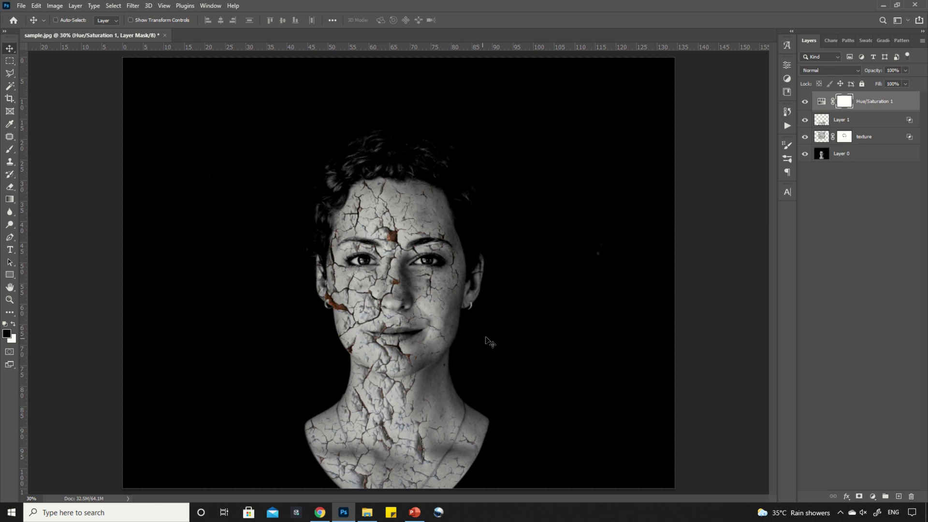
- Colorize the Hue/Saturation layer with hue 23 and saturation 25, then target its mask
double_click(821, 102)
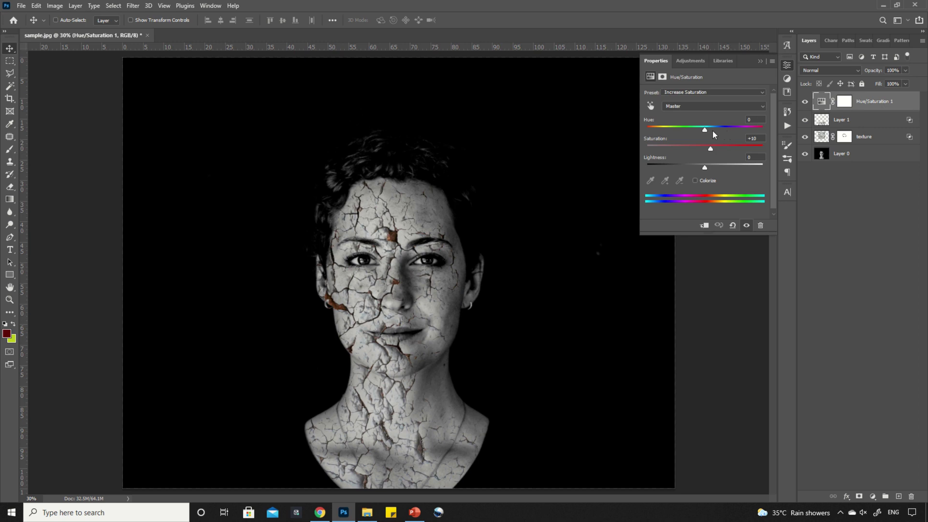
click(695, 180)
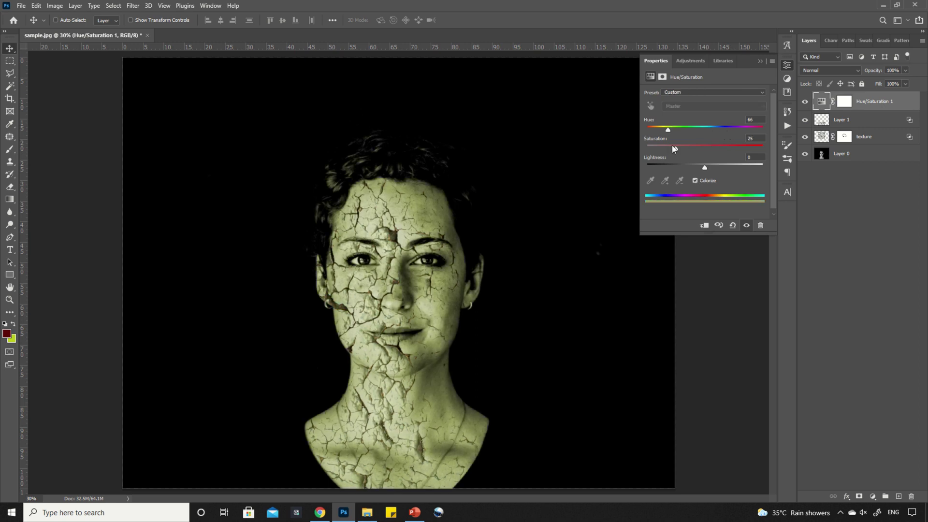
mouse_move(686, 129)
mouse_down()
mouse_move(753, 130)
mouse_move(658, 131)
mouse_up()
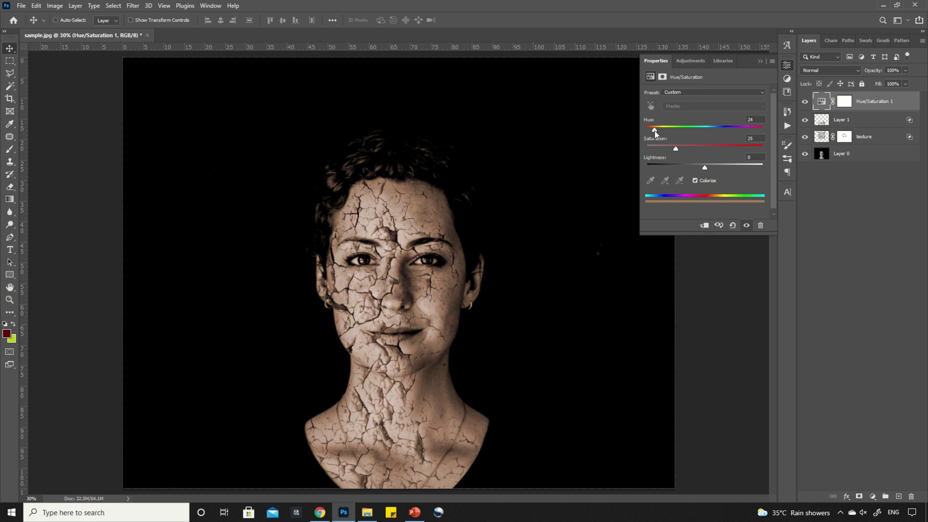
mouse_move(654, 131)
mouse_down()
mouse_move(645, 130)
mouse_move(667, 131)
mouse_move(655, 131)
mouse_up()
click(760, 61)
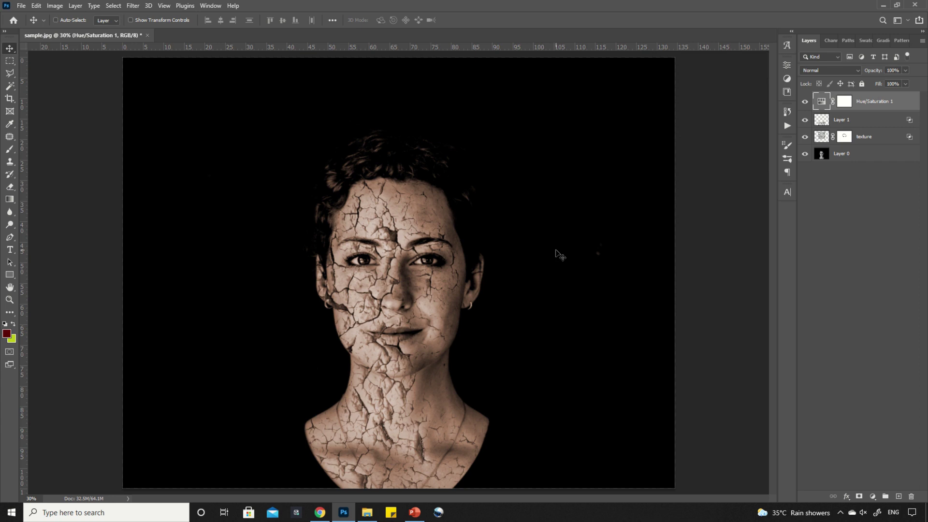
key(ctrl+backslash)
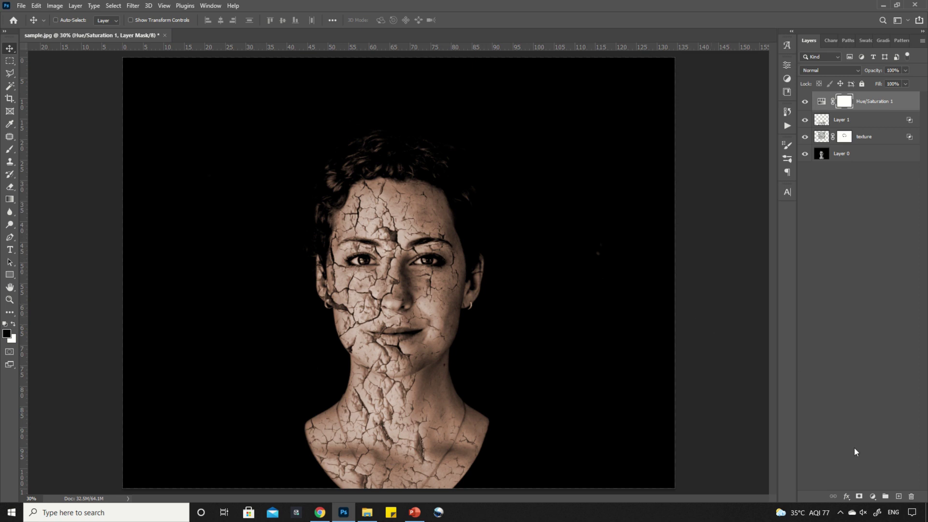
- Add a Curves adjustment layer, pull the midtones down and add an upper-curve point
click(872, 496)
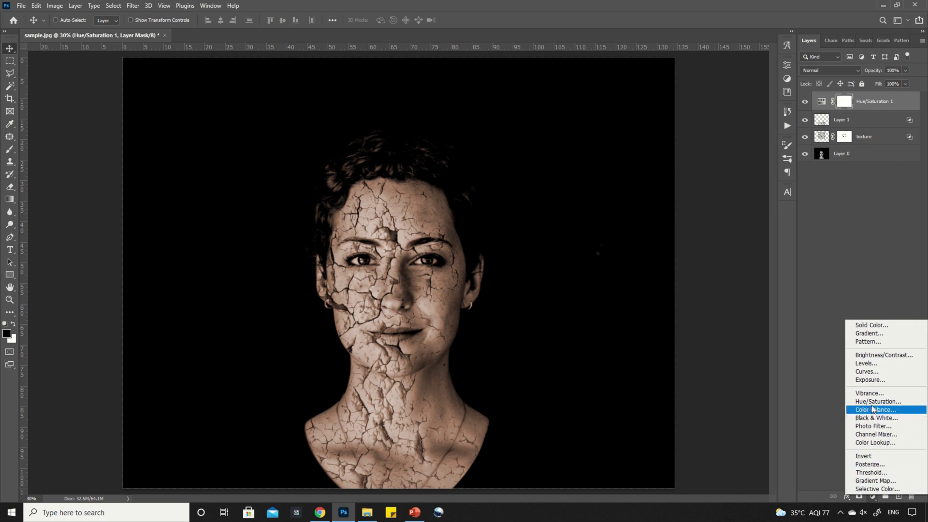
click(876, 372)
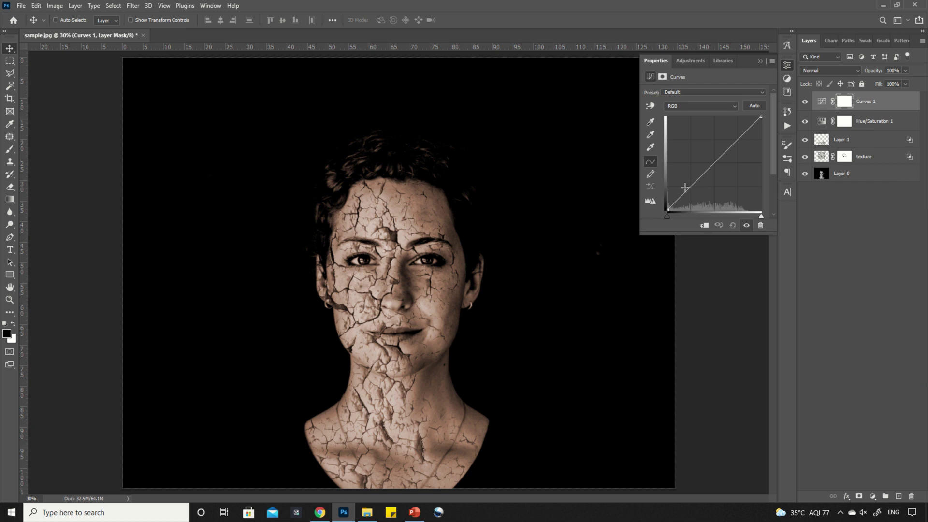
drag(693, 185, 697, 186)
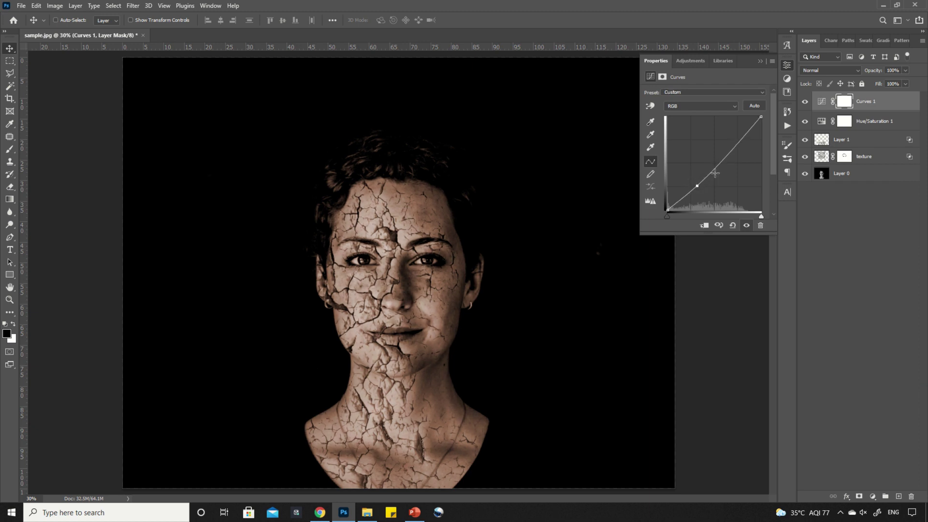
drag(725, 158, 720, 158)
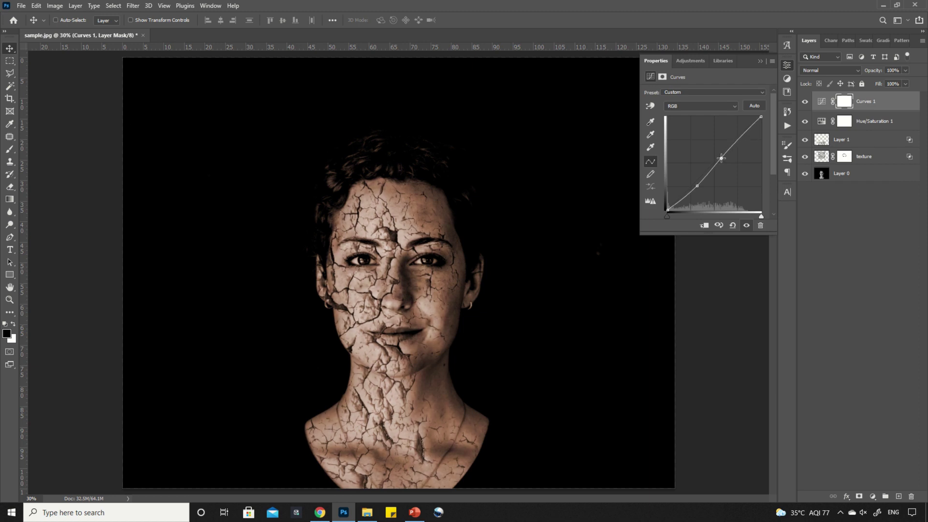
- Brighten the highlights, reshape the lower midtones and anchor the shadows with curve points
click(743, 138)
drag(744, 138, 734, 138)
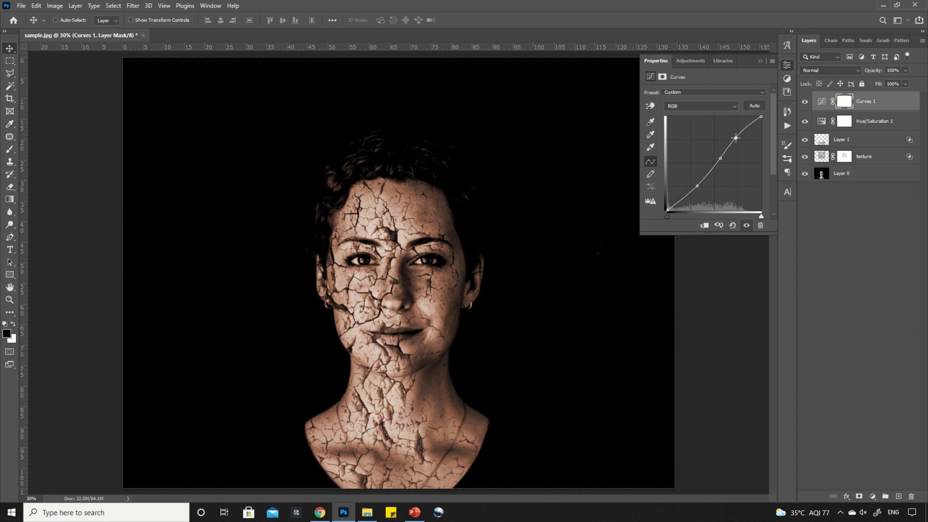
click(706, 176)
drag(706, 175, 704, 176)
click(679, 201)
- Collapse the Curves Properties panel to show the finished sepia portrait
click(758, 62)
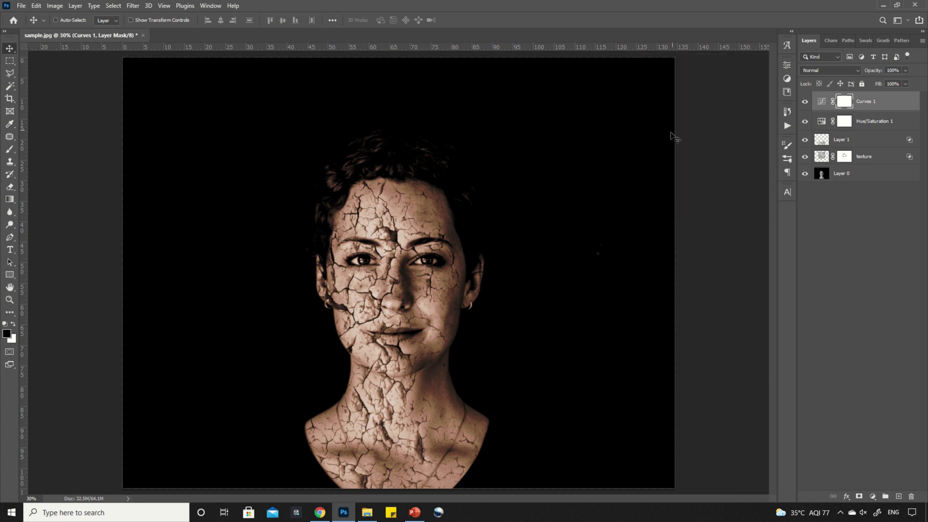